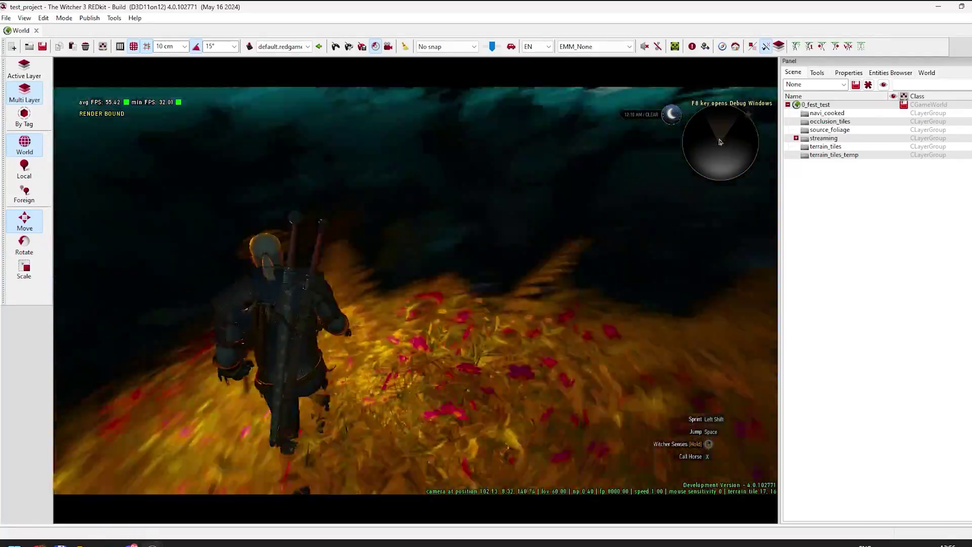
Run the character through the forest in play mode to examine the terrain, foliage and trees, and exit play mode
{"action": "key", "text": "w"}
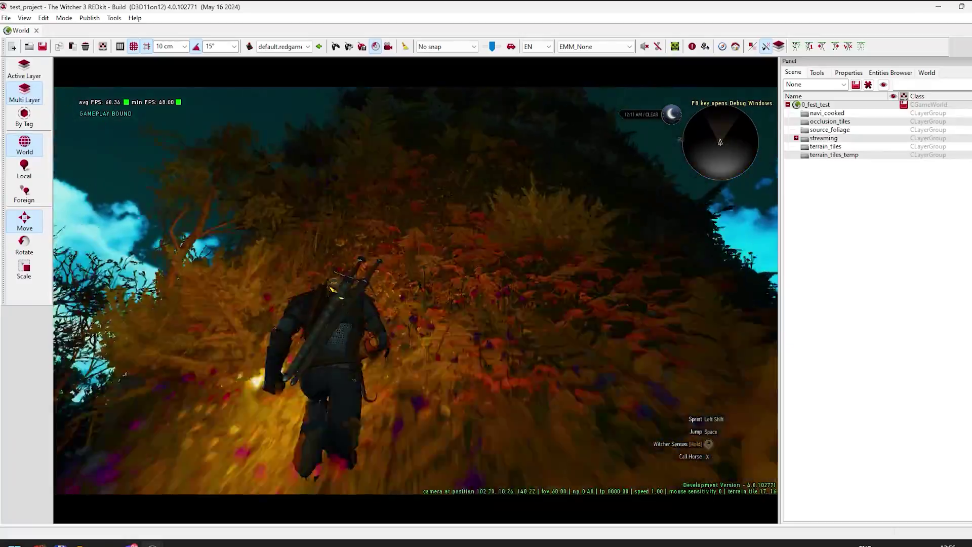
{"action": "key", "text": "w"}
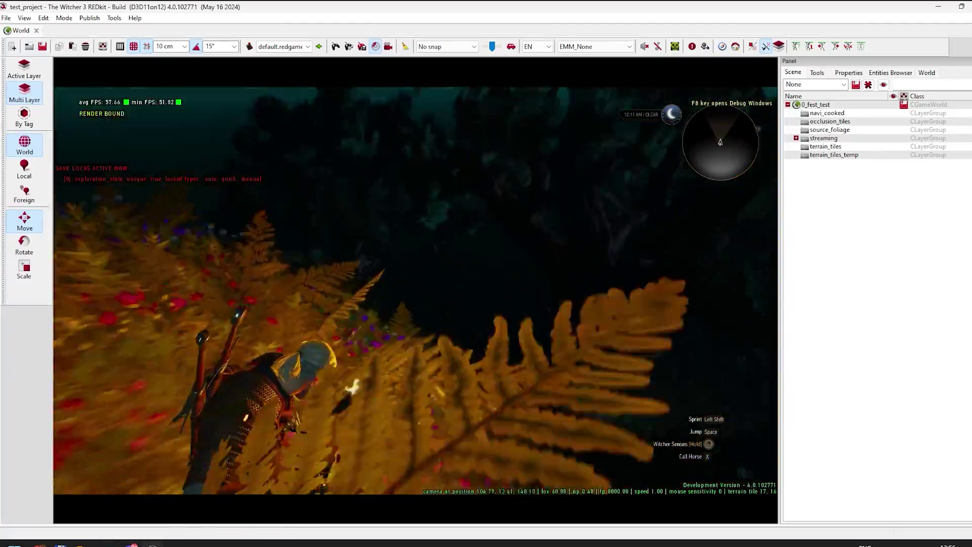
{"action": "key", "text": "w"}
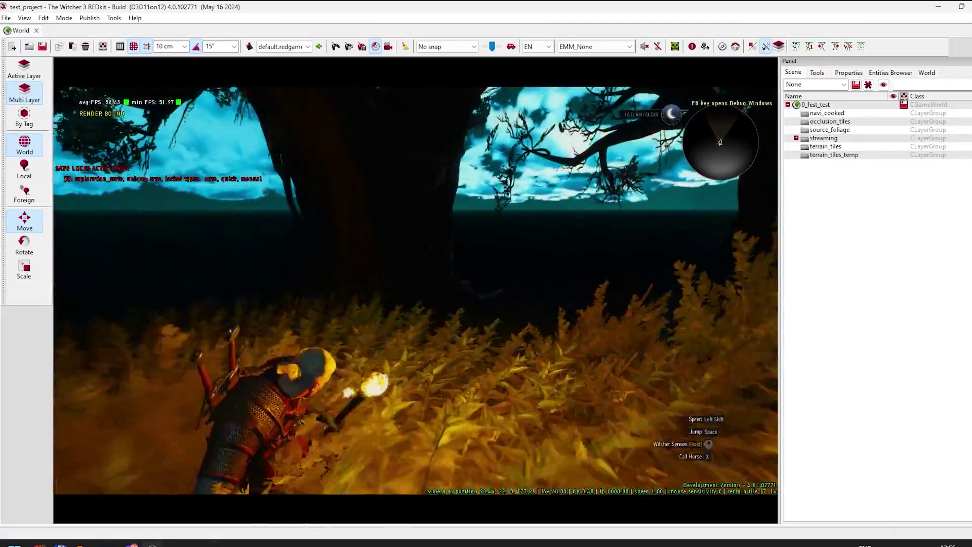
{"action": "key", "text": "w"}
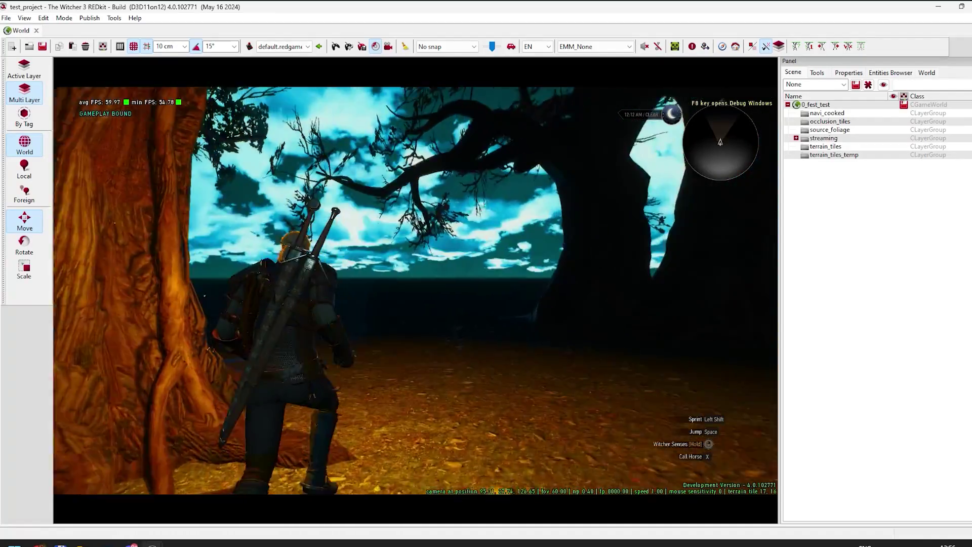
{"action": "key", "text": "w"}
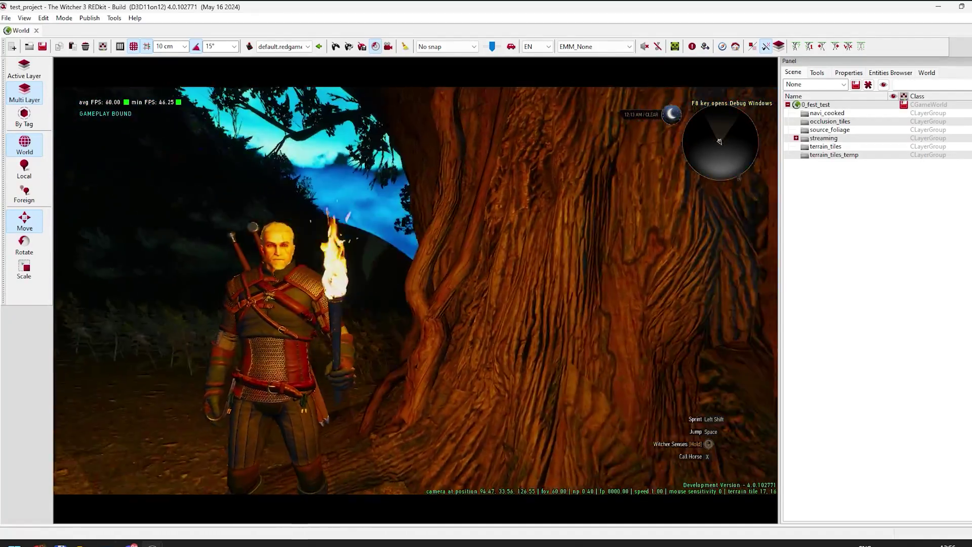
{"action": "key", "text": "w"}
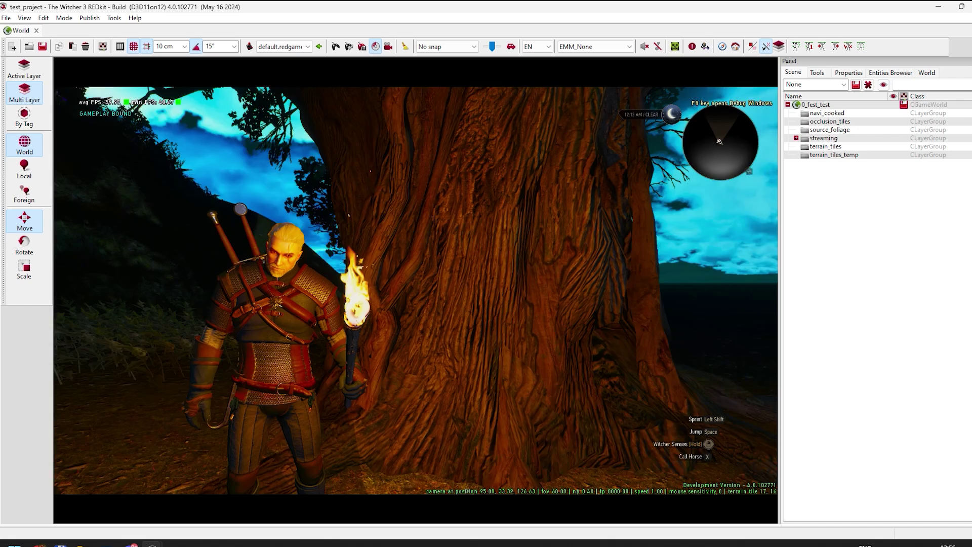
{"action": "key", "text": "Escape"}
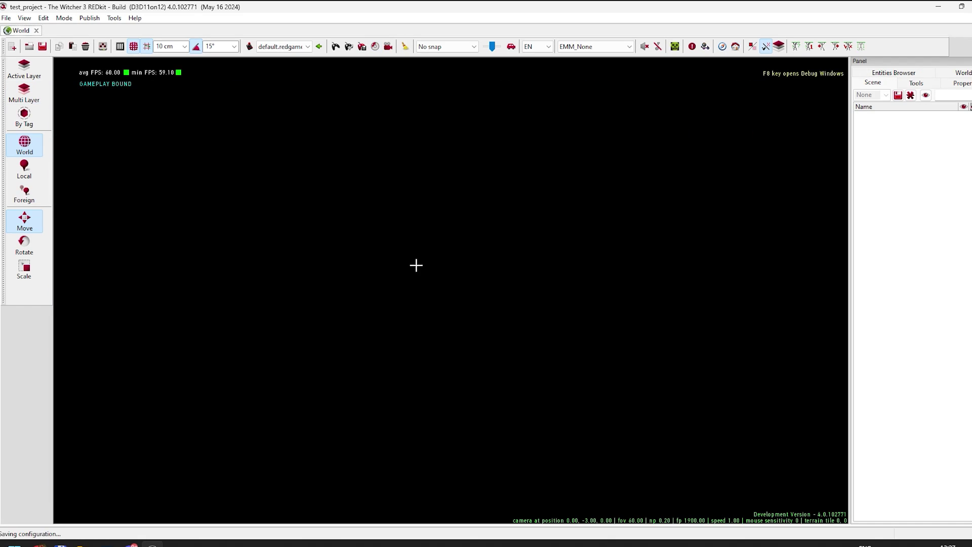
Create a new world with the level name 0_fest_test
{"action": "left_click", "coordinate": [6, 18]}
{"action": "left_click", "coordinate": [33, 34]}
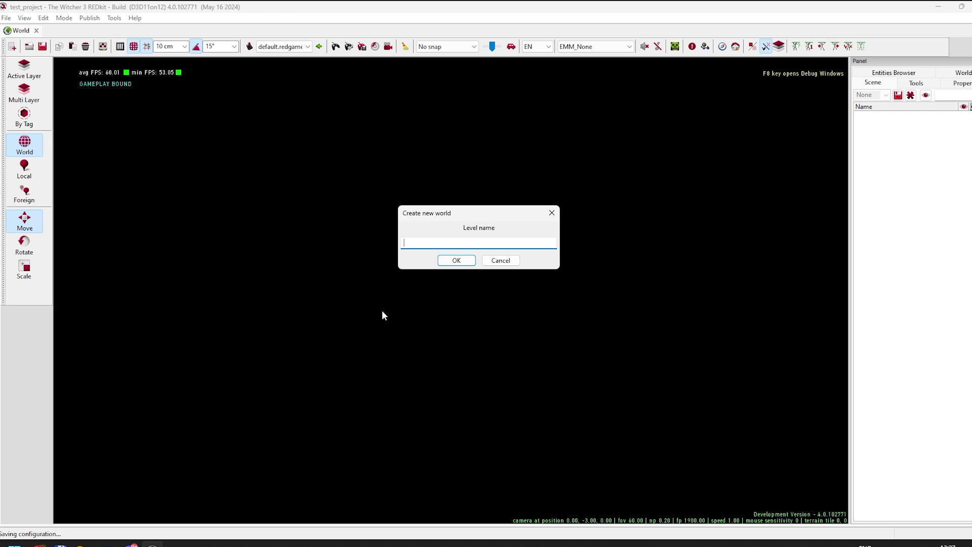
{"action": "type", "text": "0_fest_test"}
{"action": "left_click", "coordinate": [452, 263]}
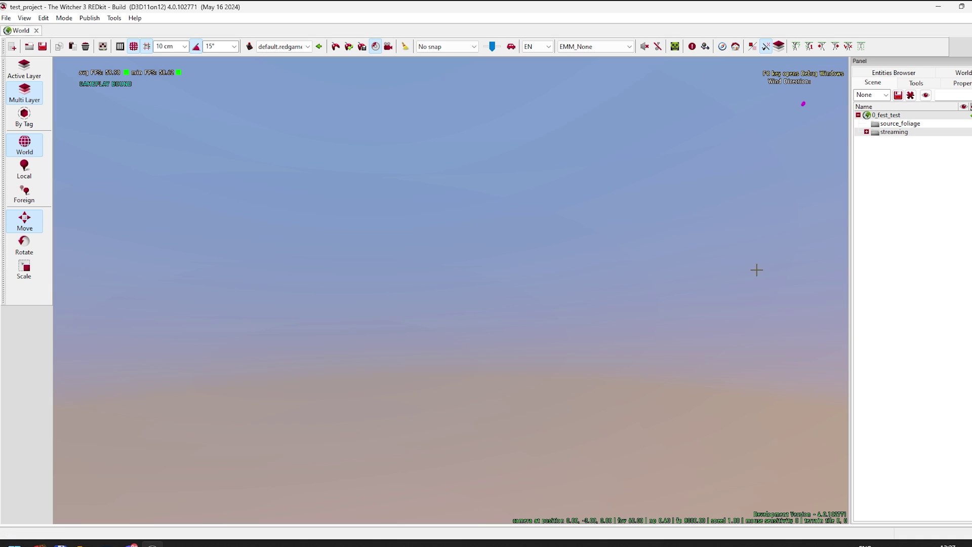
Open the Terrain Edit Tools and set the edge length to 3000 meters, minimum elevation to -50 and maximum elevation to 300
{"action": "left_click", "coordinate": [916, 82]}
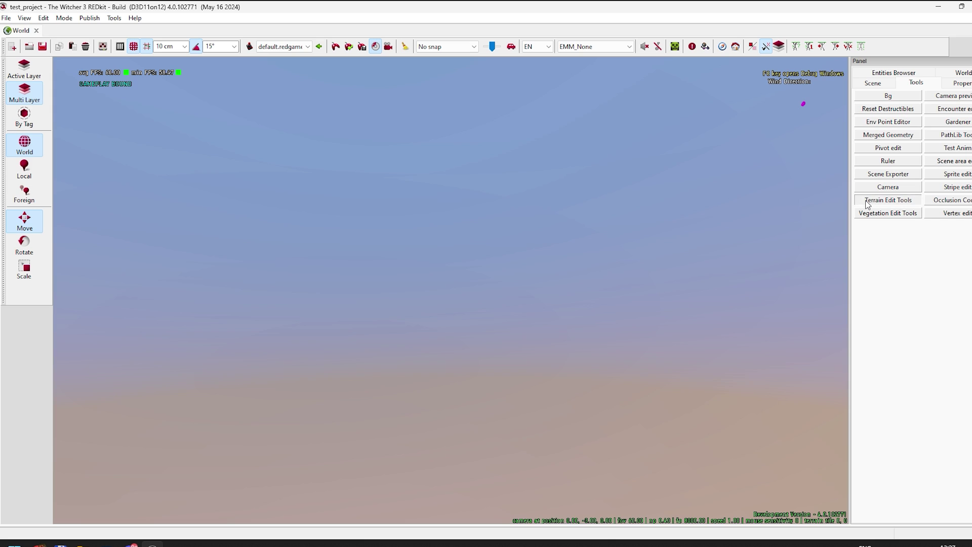
{"action": "left_click", "coordinate": [888, 200]}
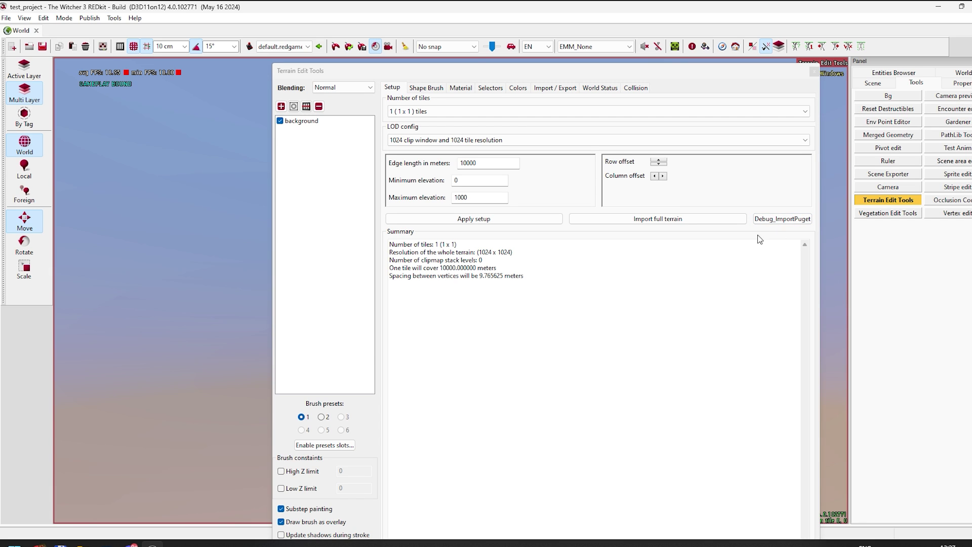
{"action": "double_click", "coordinate": [493, 162]}
{"action": "type", "text": "3000"}
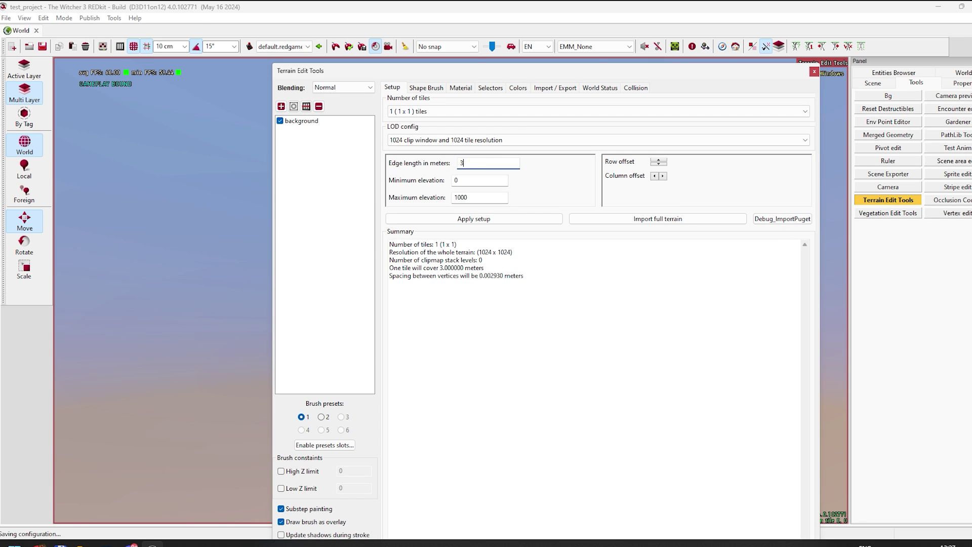
{"action": "double_click", "coordinate": [462, 180]}
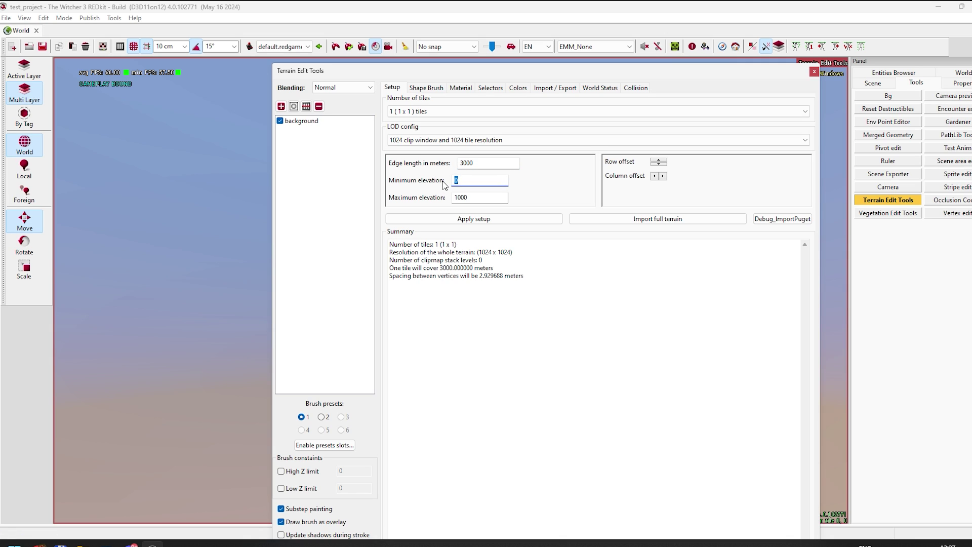
{"action": "type", "text": "-50"}
{"action": "left_click_drag", "start_coordinate": [469, 197], "coordinate": [448, 197]}
{"action": "type", "text": "300"}
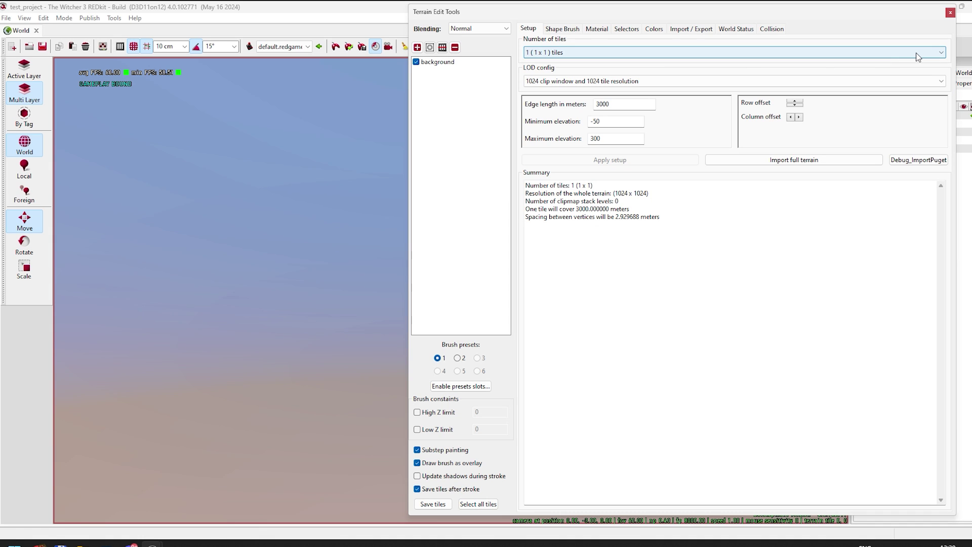
Set the terrain to 1024 (32 x 32) tiles with the 1024 clip window and 512 tile resolution LOD config
{"action": "left_click", "coordinate": [916, 54]}
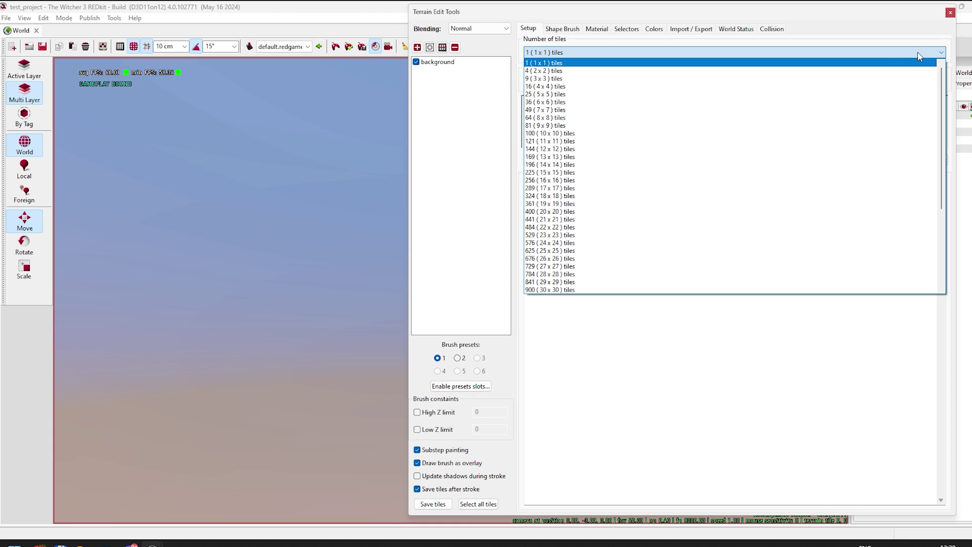
{"action": "scroll", "coordinate": [842, 154], "scroll_direction": "down", "scroll_amount": 5}
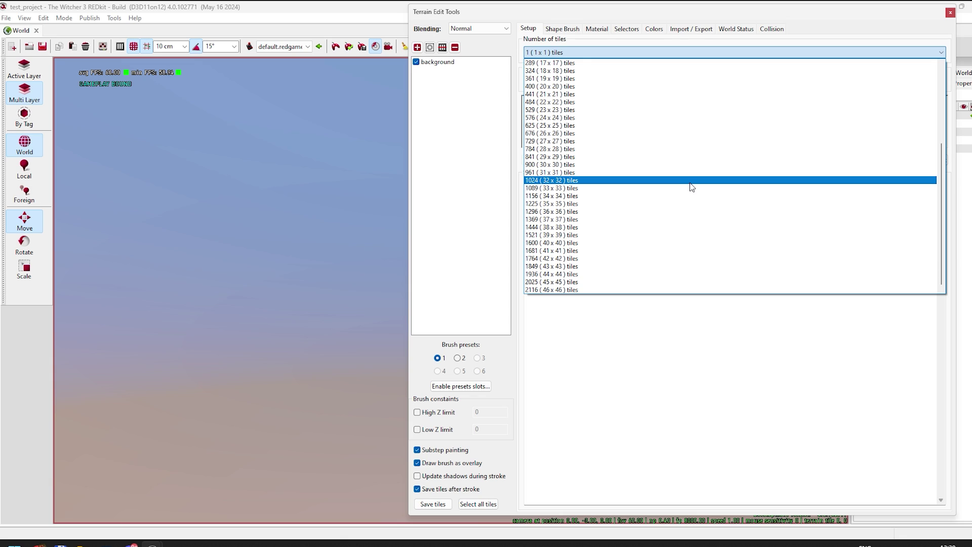
{"action": "left_click", "coordinate": [691, 182]}
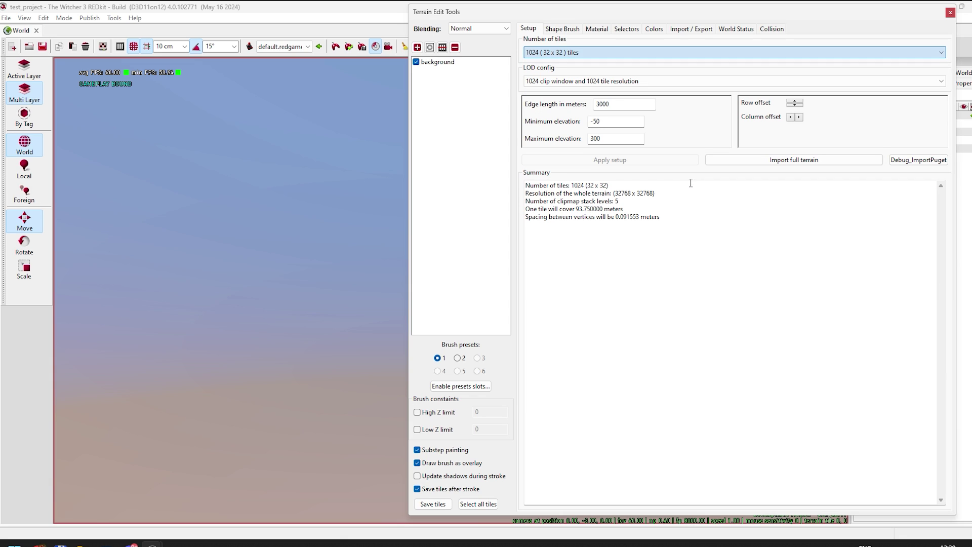
{"action": "left_click", "coordinate": [572, 83]}
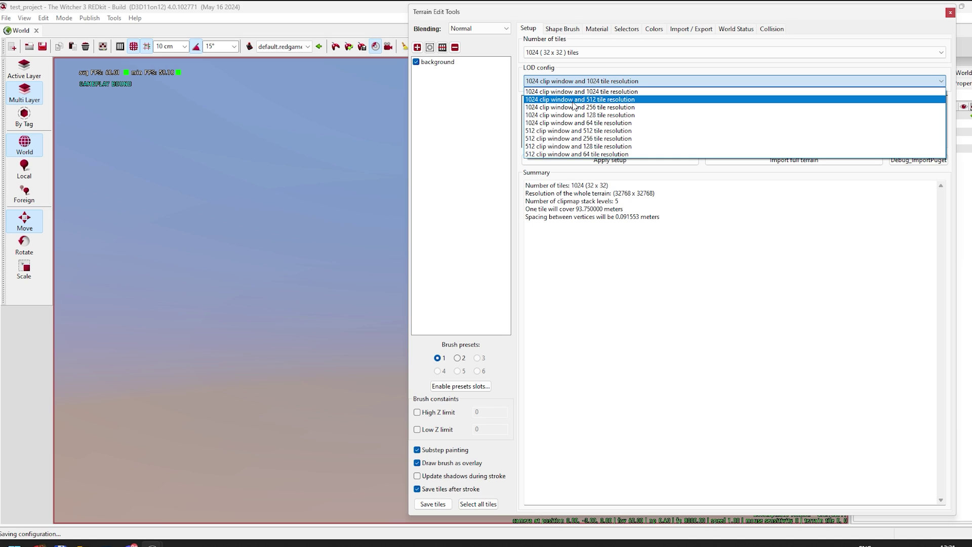
{"action": "left_click", "coordinate": [574, 100]}
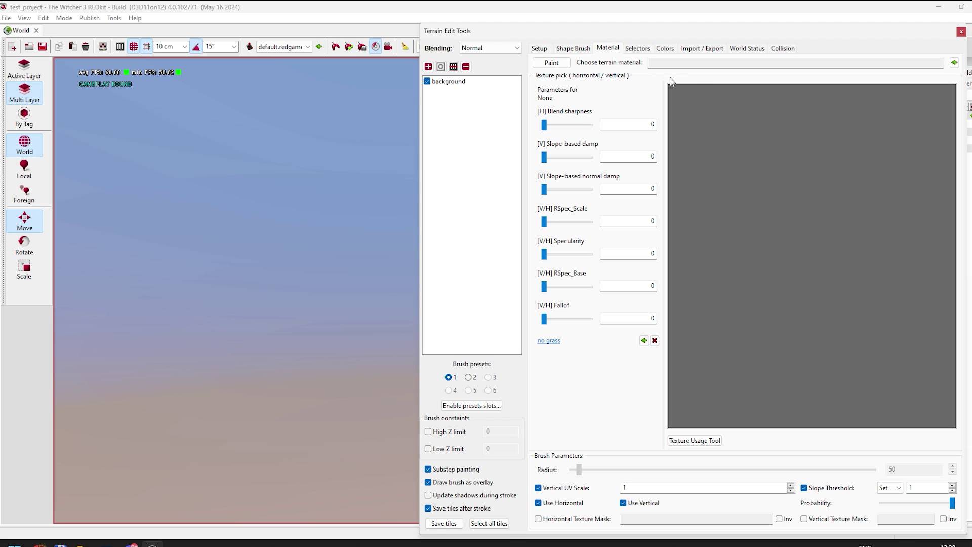
Show the terrain material settings and open the Asset Browser with its files filtered to the CMaterialGraph class
{"action": "left_click", "coordinate": [575, 48]}
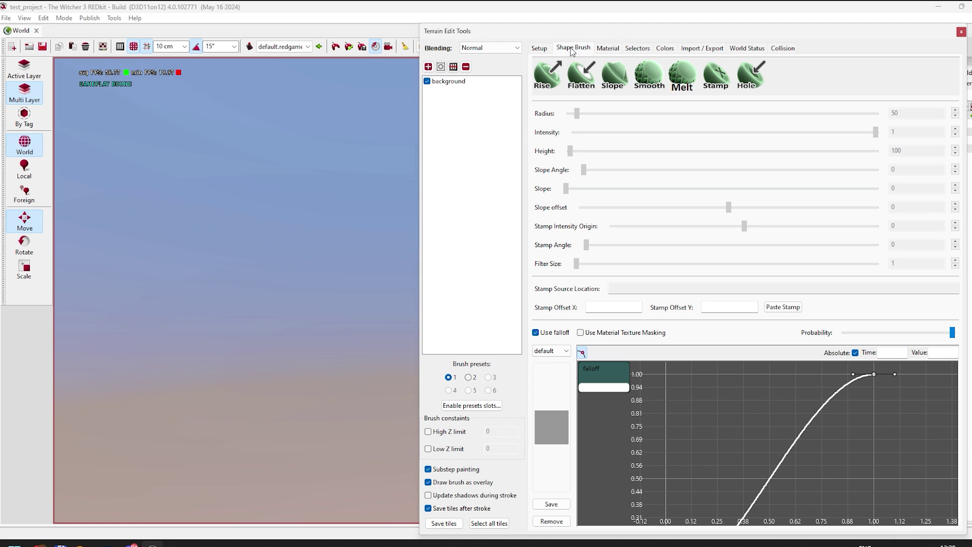
{"action": "left_click", "coordinate": [606, 49]}
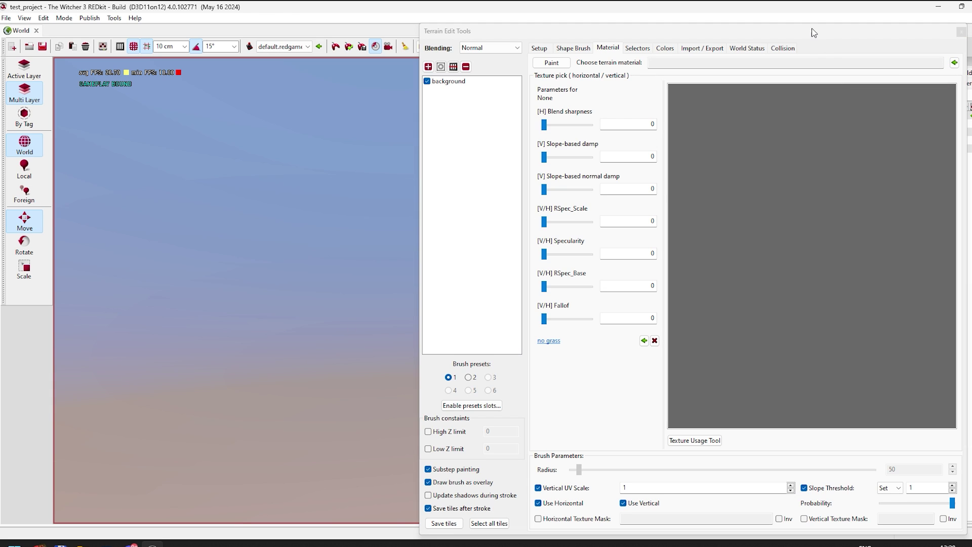
{"action": "left_click_drag", "start_coordinate": [822, 35], "coordinate": [813, 23]}
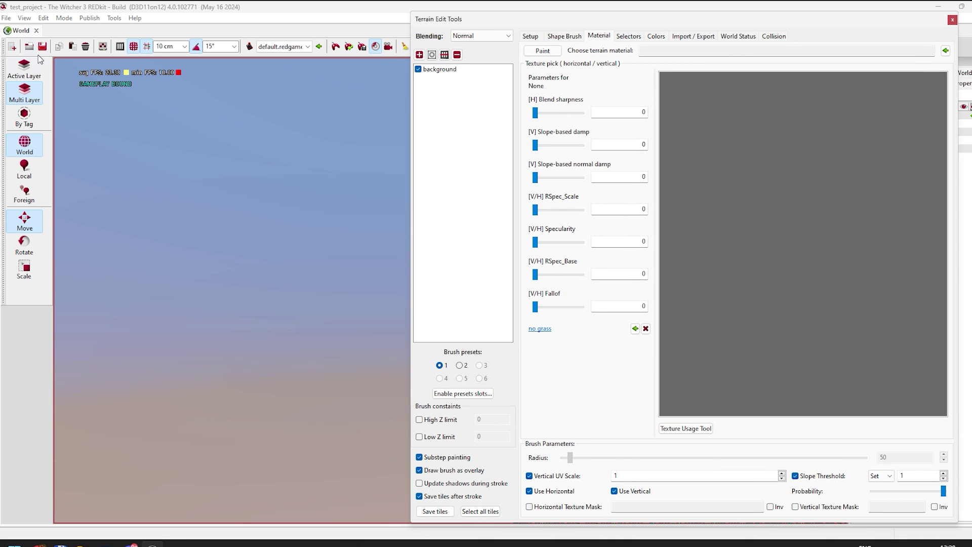
{"action": "left_click", "coordinate": [103, 47]}
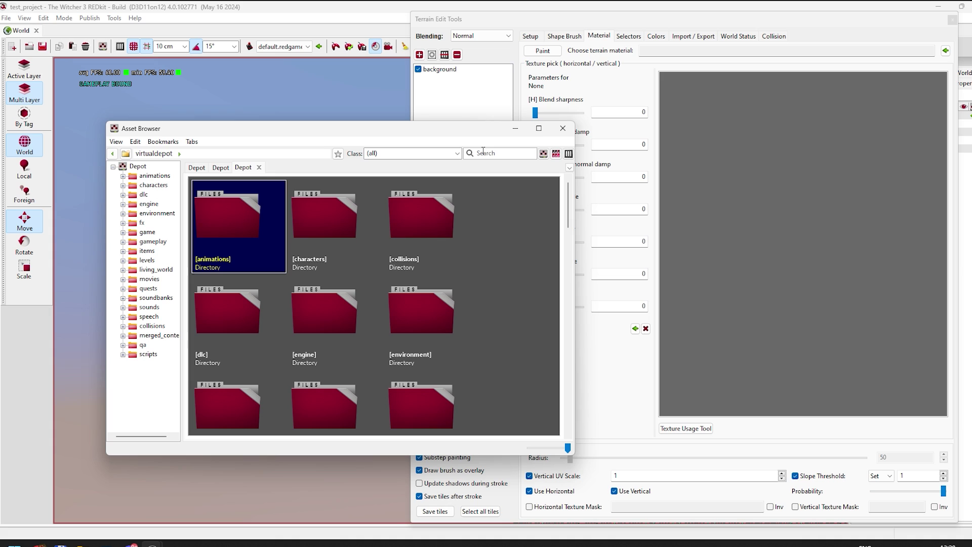
{"action": "left_click", "coordinate": [458, 154]}
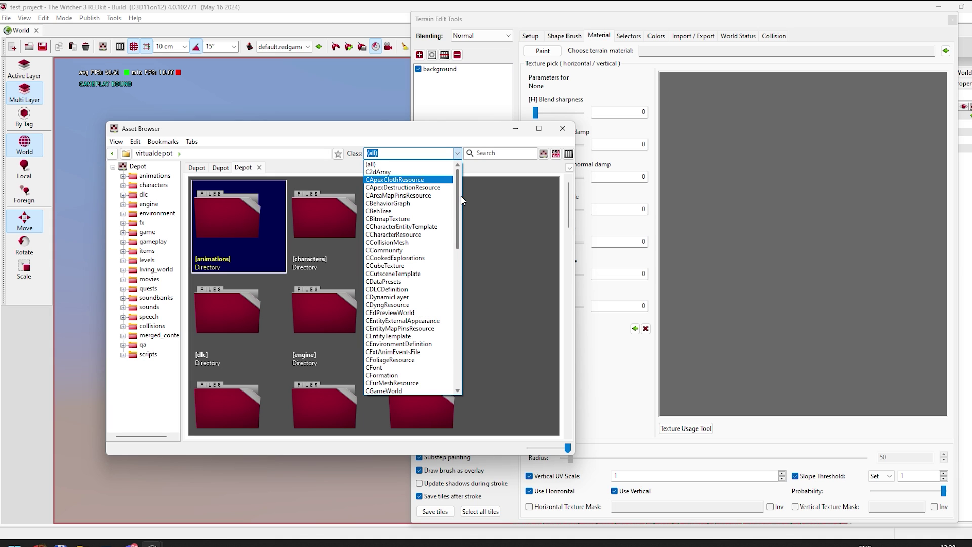
{"action": "left_click_drag", "start_coordinate": [460, 196], "coordinate": [463, 251]}
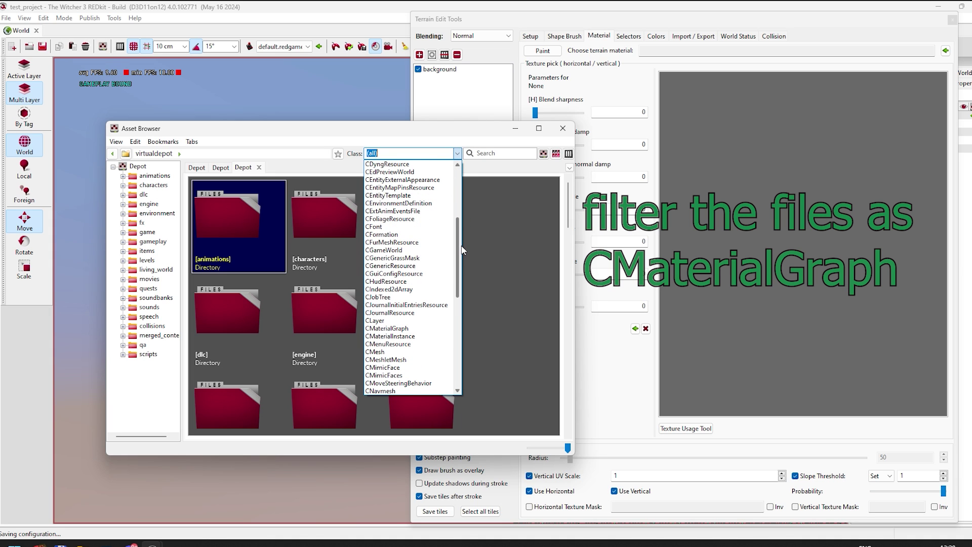
{"action": "left_click", "coordinate": [423, 329]}
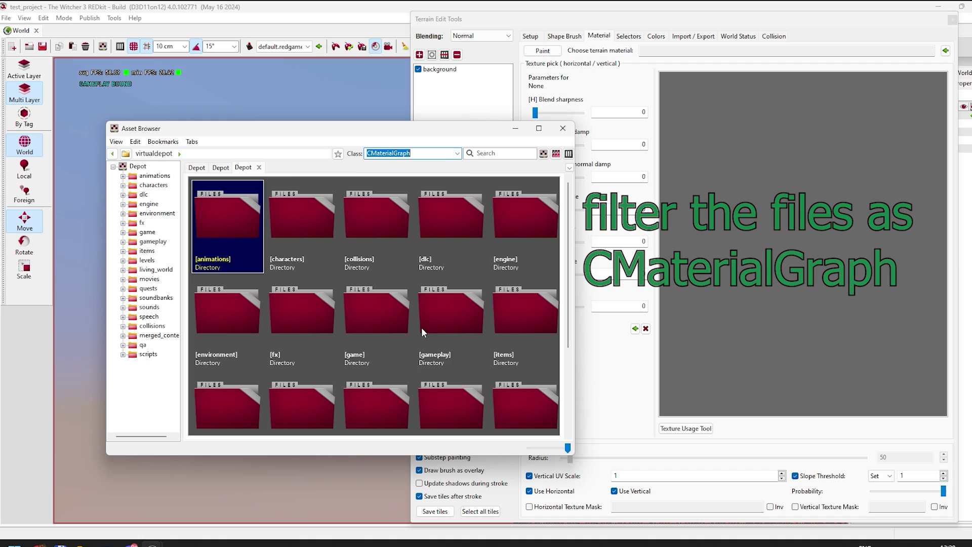
Search the material graphs for "sea"
{"action": "left_click", "coordinate": [495, 153]}
{"action": "type", "text": "sea"}
{"action": "key", "text": "Return"}
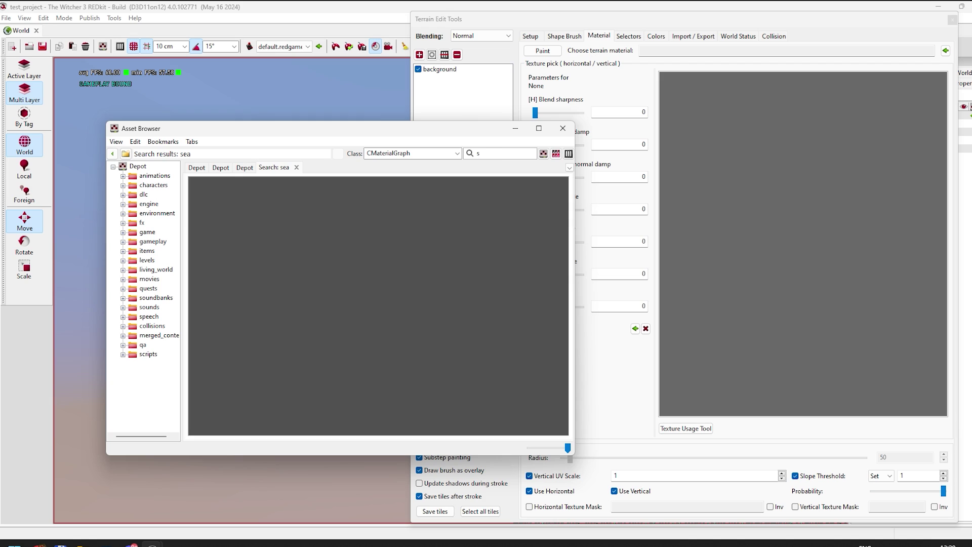
Search the material graphs for "skel" and assign skellige_terrain_material.w2mg as the terrain material
{"action": "type", "text": "kel"}
{"action": "key", "text": "Return"}
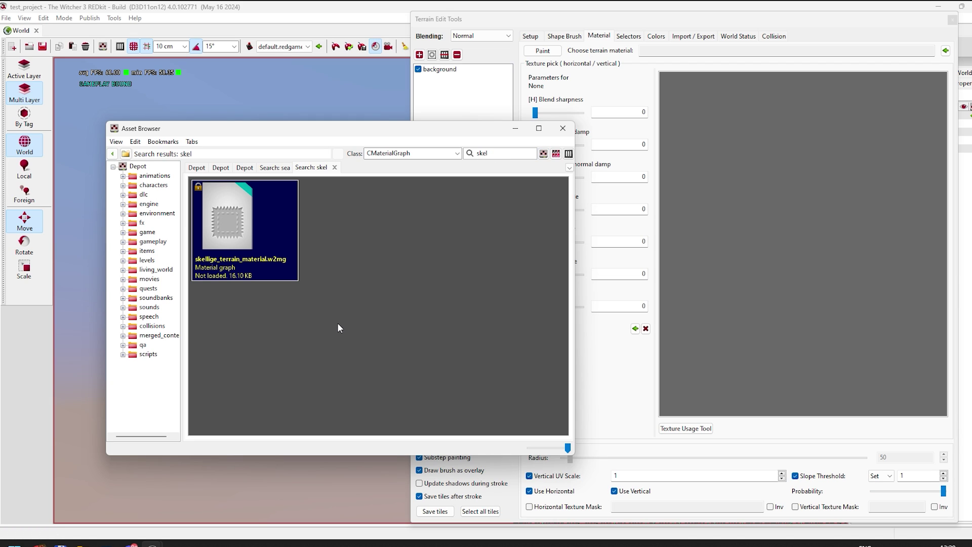
{"action": "double_click", "coordinate": [232, 239]}
{"action": "left_click", "coordinate": [945, 53]}
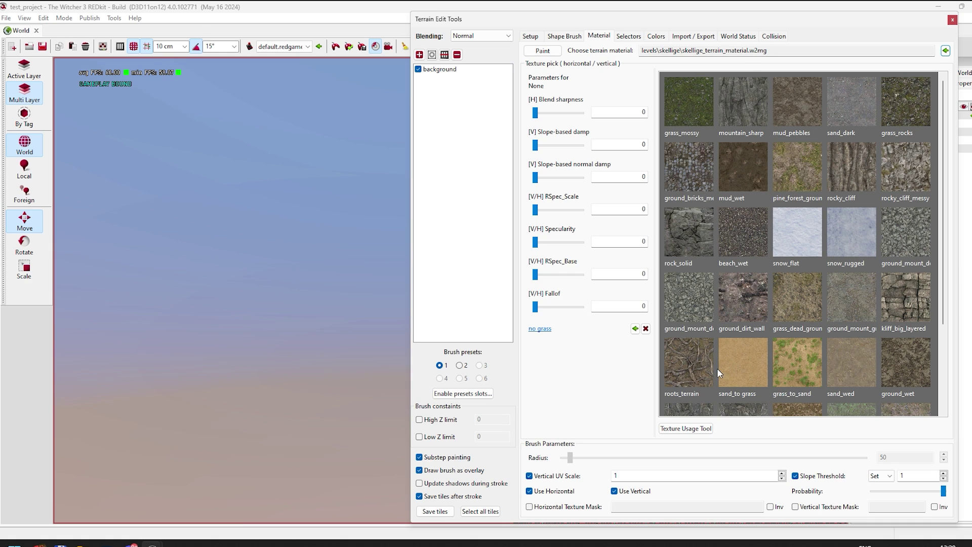
Select the grass_mossy texture of the terrain material and apply the terrain setup
{"action": "scroll", "coordinate": [822, 359], "scroll_direction": "down", "scroll_amount": 2}
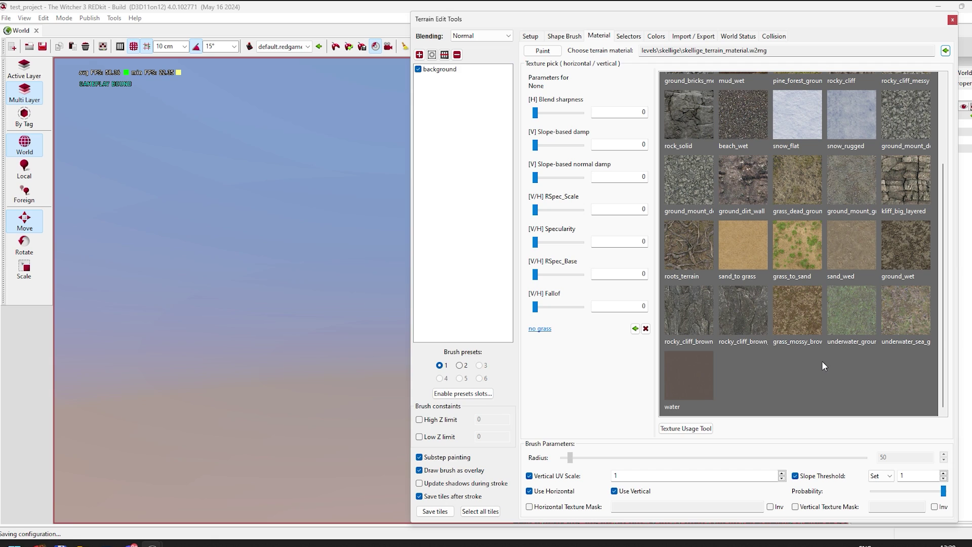
{"action": "scroll", "coordinate": [819, 370], "scroll_direction": "up", "scroll_amount": 1}
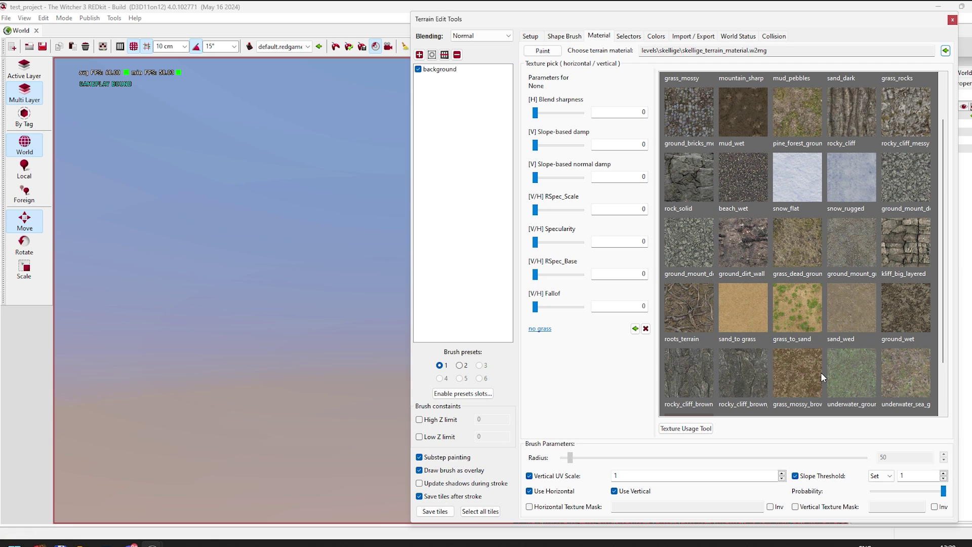
{"action": "scroll", "coordinate": [821, 375], "scroll_direction": "up", "scroll_amount": 1}
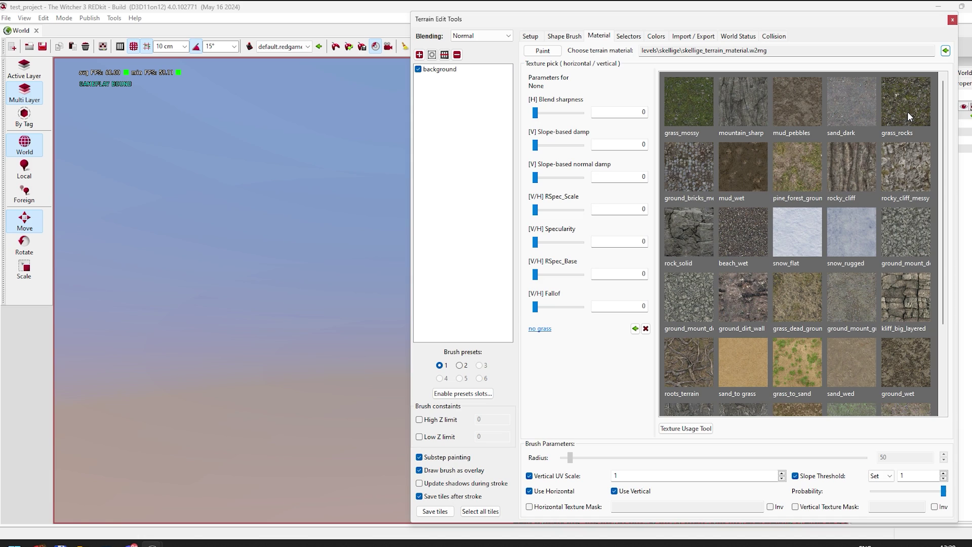
{"action": "left_click", "coordinate": [696, 104]}
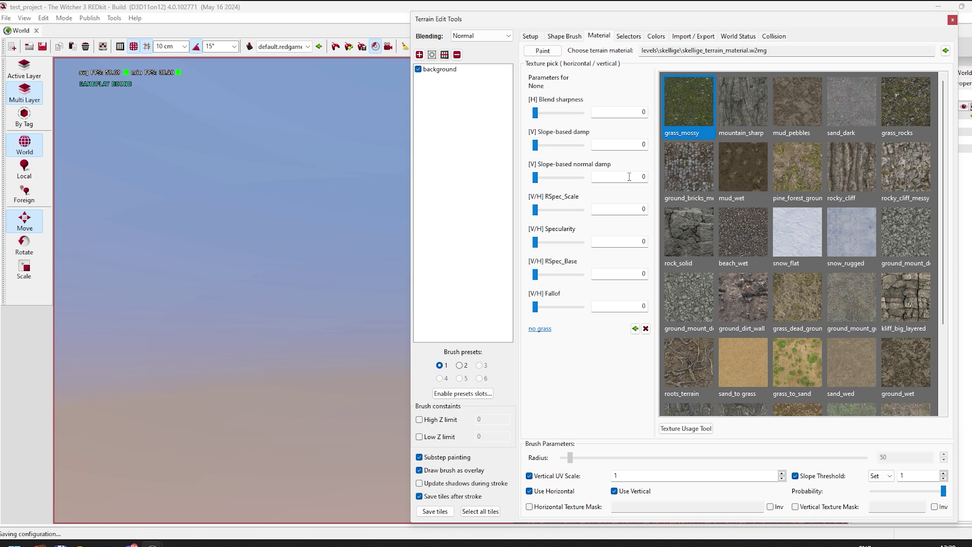
{"action": "left_click_drag", "start_coordinate": [626, 29], "coordinate": [624, 21]}
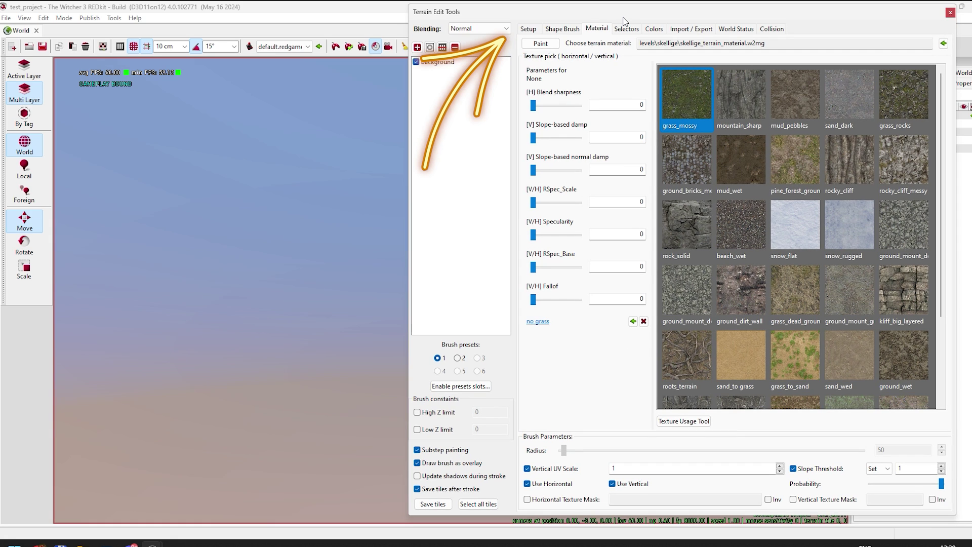
{"action": "left_click", "coordinate": [528, 29]}
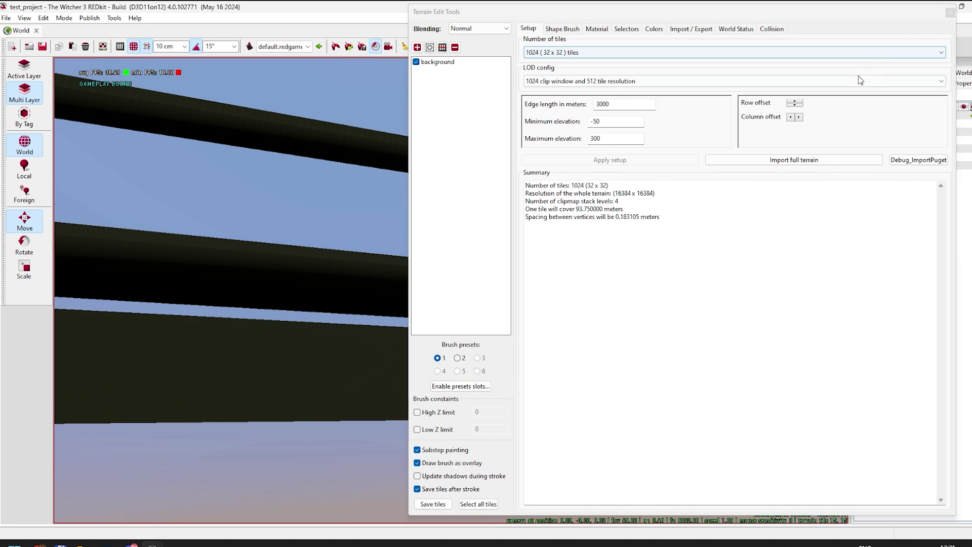
Close the terrain editing tools and fly the camera up above the terrain surface
{"action": "mouse_move", "coordinate": [928, 17]}
{"action": "left_mouse_down"}
{"action": "mouse_move", "coordinate": [941, 27]}
{"action": "mouse_move", "coordinate": [917, 32]}
{"action": "left_mouse_up"}
{"action": "left_click", "coordinate": [940, 29]}
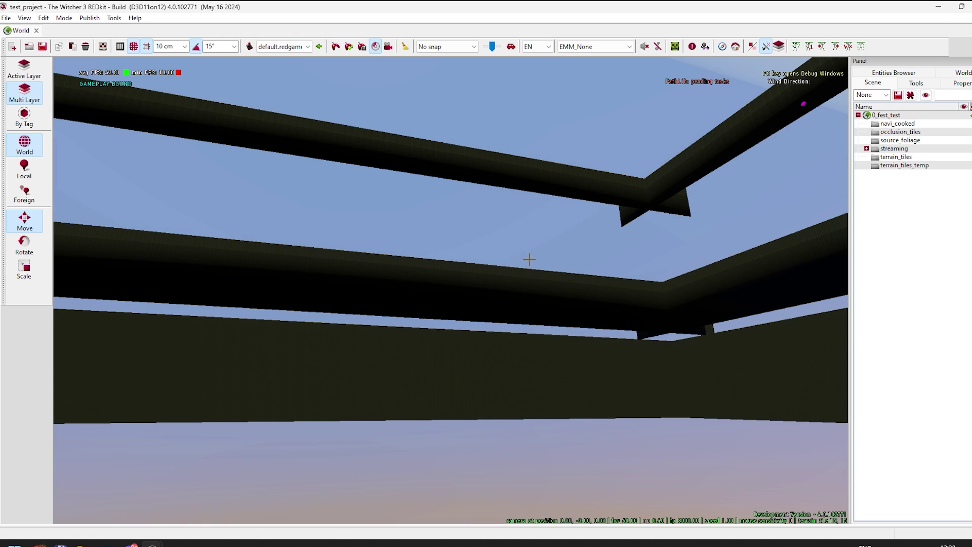
{"action": "left_click_drag", "start_coordinate": [484, 270], "coordinate": [711, 271]}
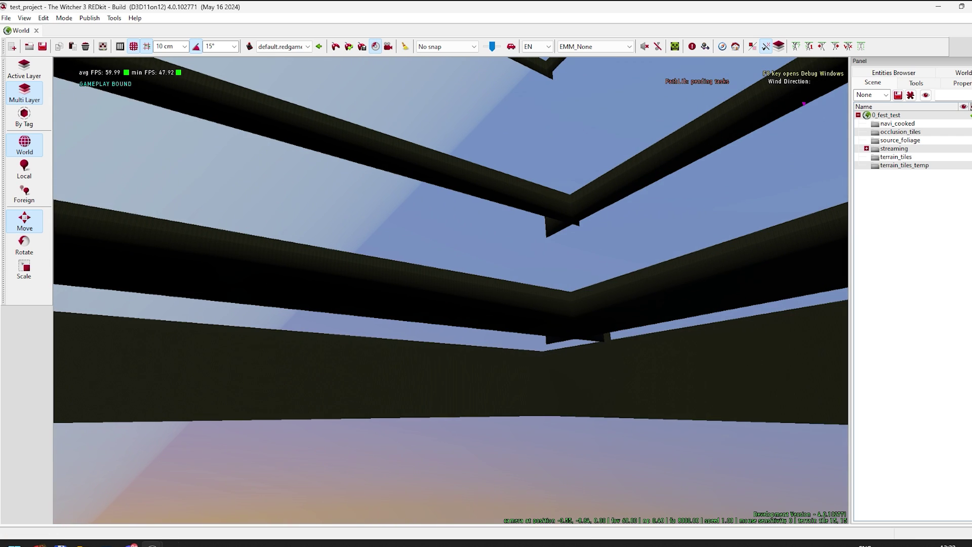
{"action": "mouse_move", "coordinate": [488, 269]}
{"action": "left_mouse_down"}
{"action": "mouse_move", "coordinate": [446, 268]}
{"action": "mouse_move", "coordinate": [488, 268]}
{"action": "left_mouse_up"}
{"action": "key", "text": "shift+e"}
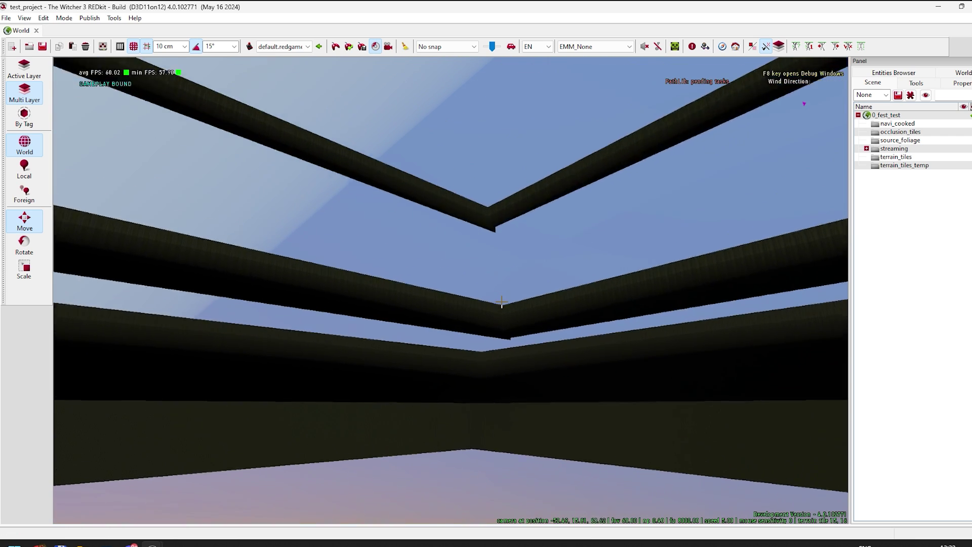
{"action": "left_click_drag", "start_coordinate": [501, 302], "coordinate": [486, 283]}
Reopen the terrain editing tools, show the shape brush settings and move the window so the terrain stays visible
{"action": "left_click", "coordinate": [916, 83]}
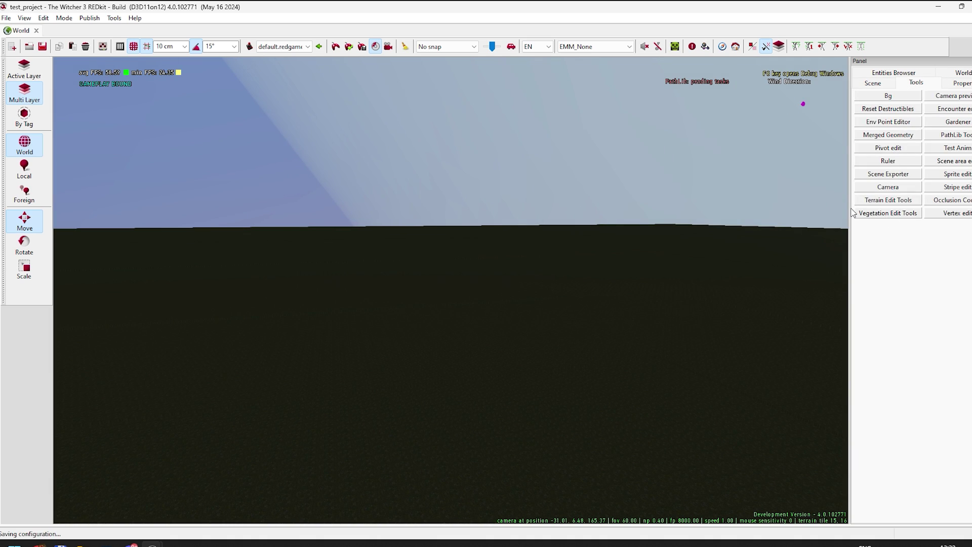
{"action": "double_click", "coordinate": [855, 213]}
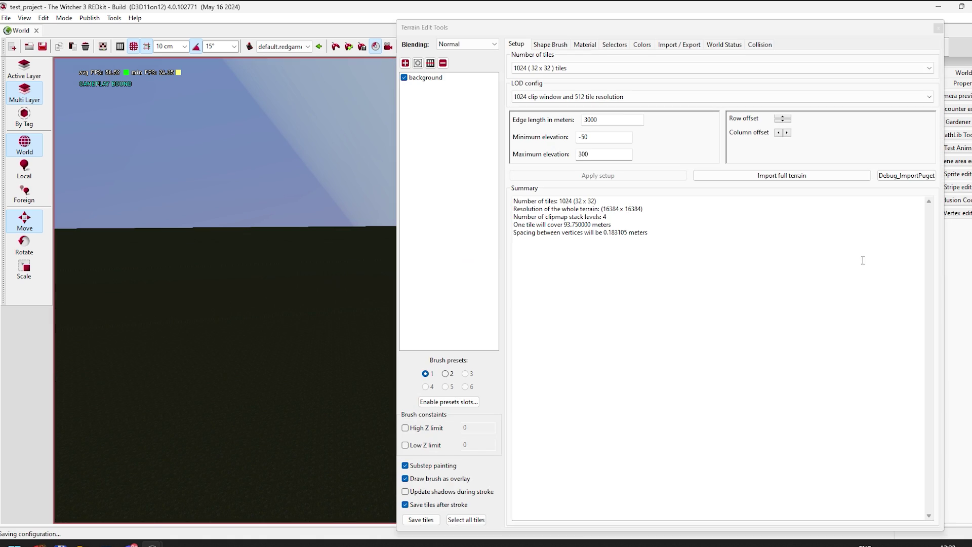
{"action": "left_click", "coordinate": [553, 45]}
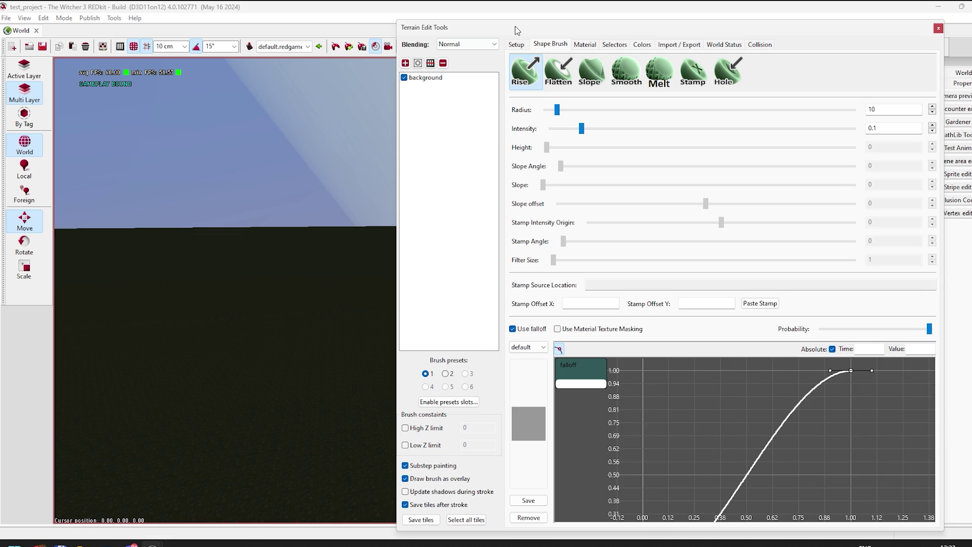
{"action": "left_click_drag", "start_coordinate": [515, 30], "coordinate": [559, 21]}
{"action": "left_click", "coordinate": [561, 53]}
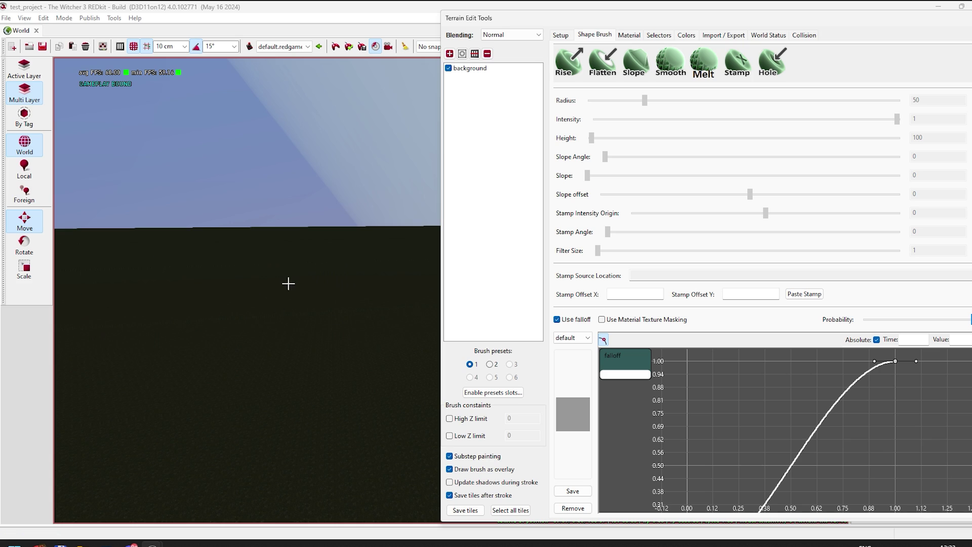
{"action": "left_click", "coordinate": [290, 278]}
{"action": "scroll", "coordinate": [303, 429], "scroll_direction": "up", "scroll_amount": 10}
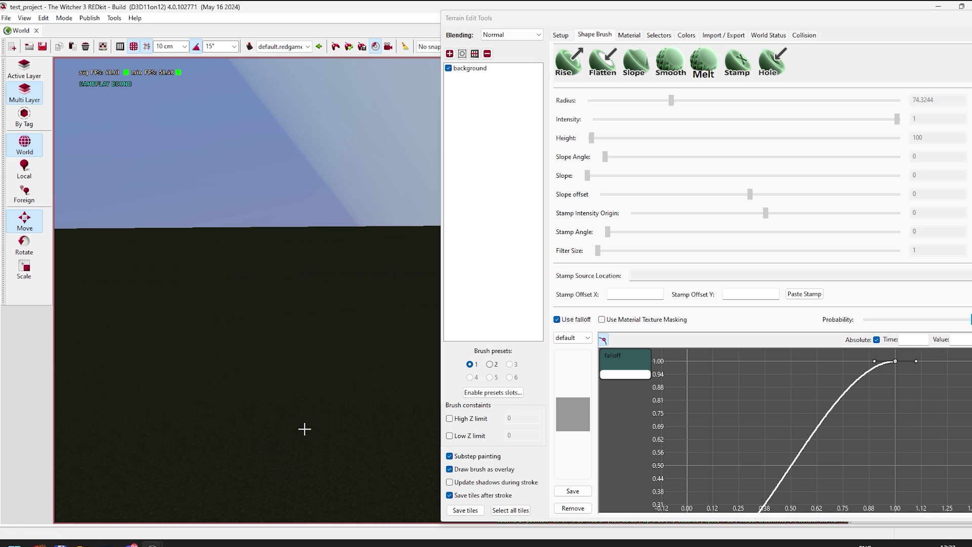
{"action": "scroll", "coordinate": [307, 418], "scroll_direction": "down", "scroll_amount": 15}
{"action": "scroll", "coordinate": [310, 410], "scroll_direction": "up", "scroll_amount": 7}
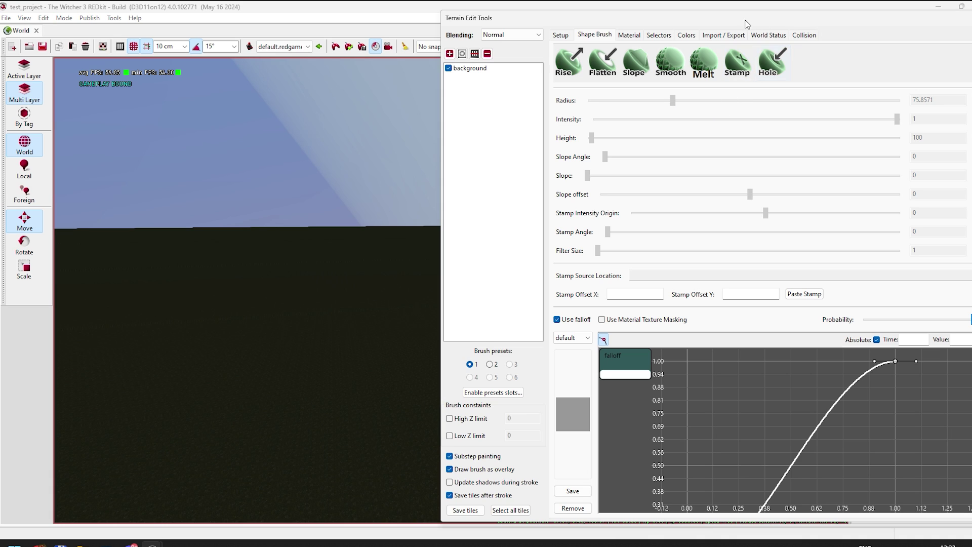
{"action": "left_click_drag", "start_coordinate": [719, 20], "coordinate": [703, 19]}
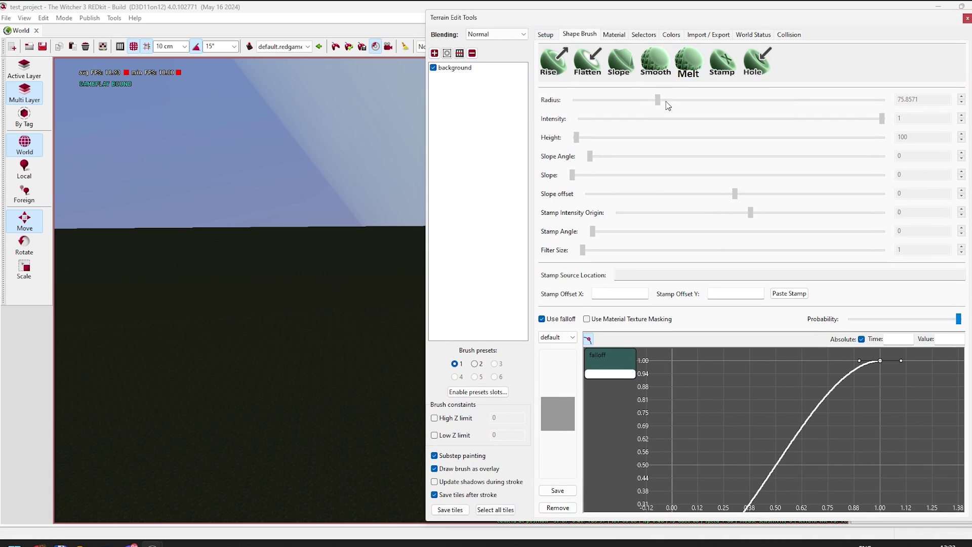
{"action": "scroll", "coordinate": [288, 363], "scroll_direction": "up", "scroll_amount": 5}
{"action": "scroll", "coordinate": [349, 245], "scroll_direction": "down", "scroll_amount": 5}
{"action": "key", "text": "w"}
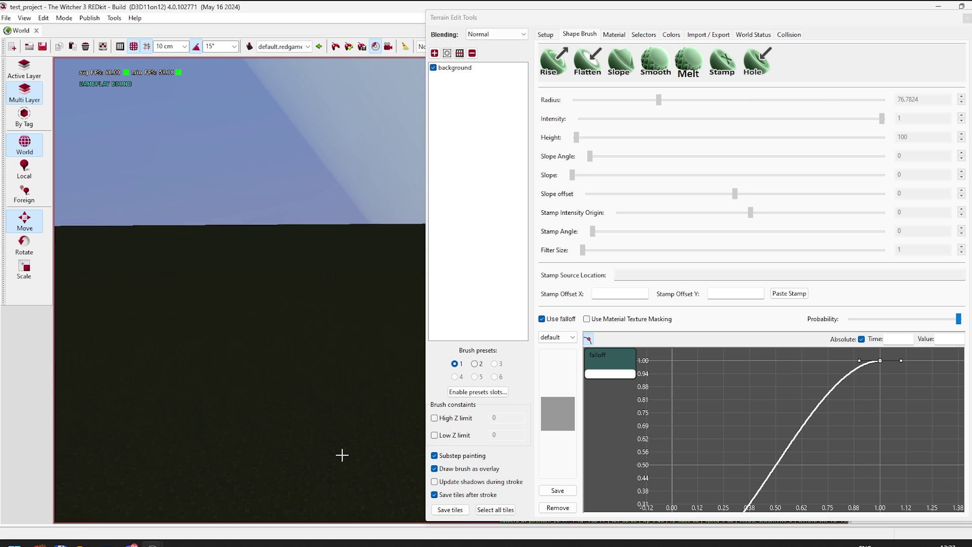
{"action": "key", "text": "w"}
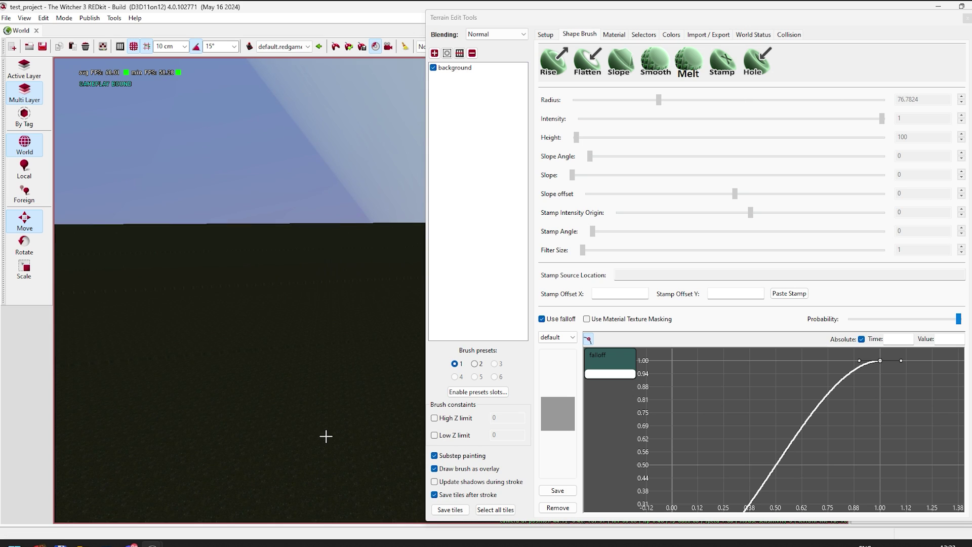
Raise a mound with the Rise brush at radius about 30.6 and intensity 0.1, and rework it with the Slope brush at radius 10
{"action": "left_click", "coordinate": [547, 66]}
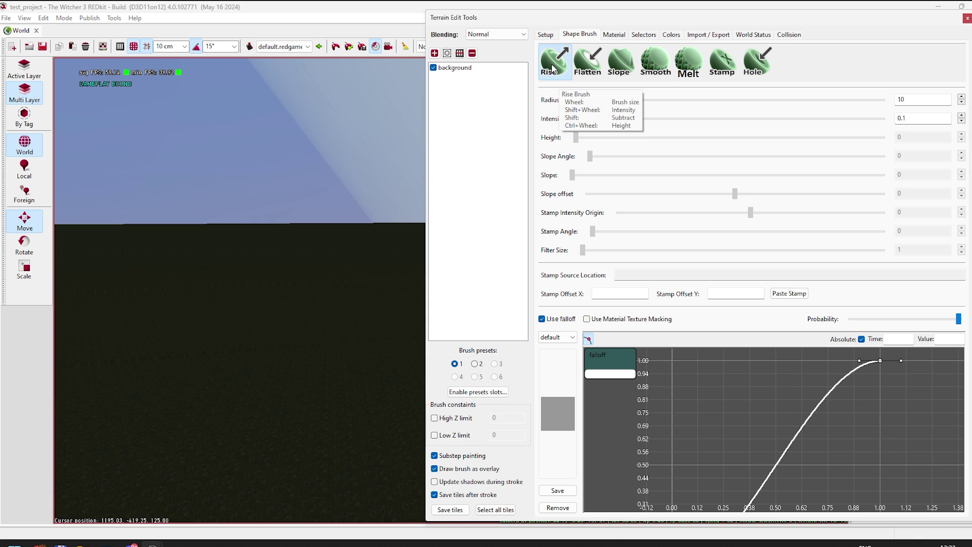
{"action": "left_click", "coordinate": [562, 75]}
{"action": "left_click", "coordinate": [562, 76]}
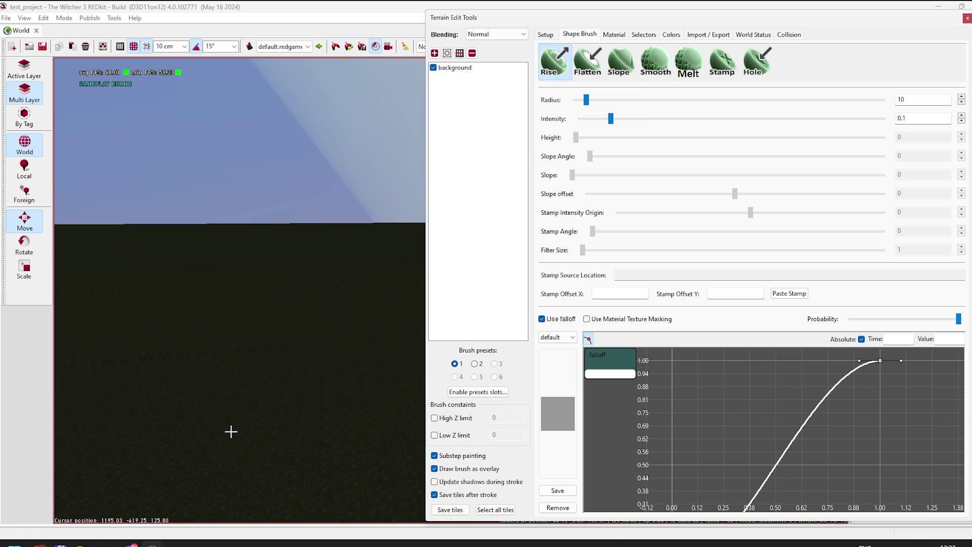
{"action": "scroll", "coordinate": [259, 403], "scroll_direction": "up", "scroll_amount": 4}
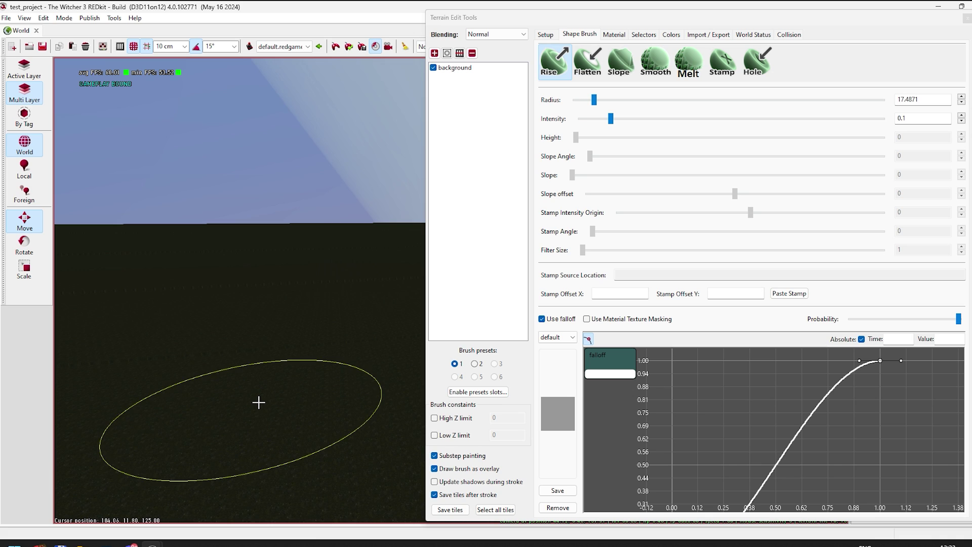
{"action": "scroll", "coordinate": [260, 385], "scroll_direction": "up", "scroll_amount": 3, "text": "ctrl"}
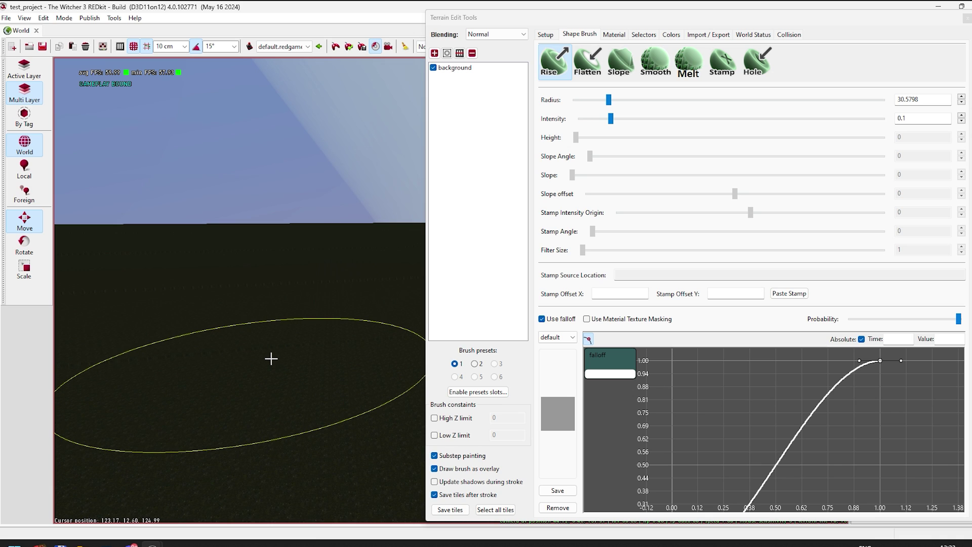
{"action": "left_click_drag", "start_coordinate": [271, 359], "coordinate": [261, 326]}
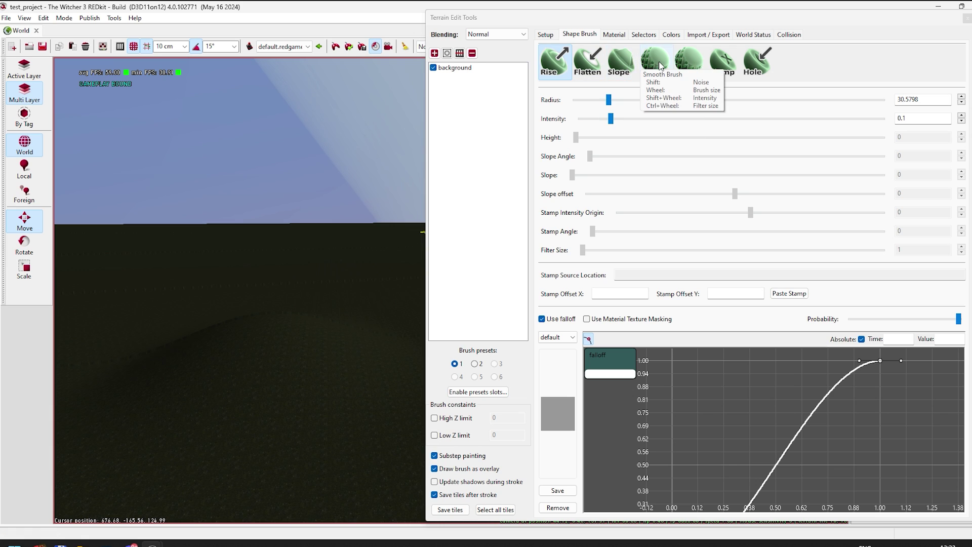
{"action": "left_click", "coordinate": [618, 60]}
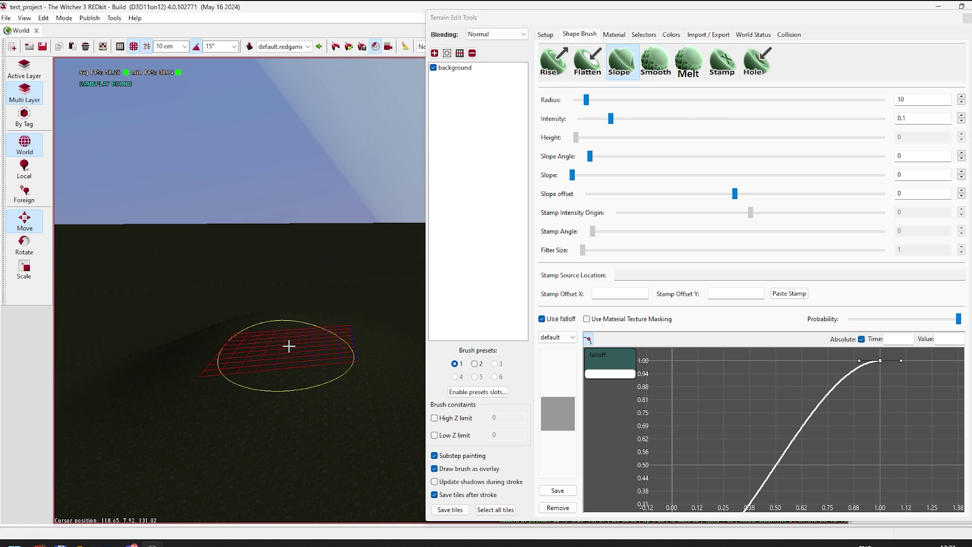
{"action": "mouse_move", "coordinate": [289, 346]}
{"action": "left_mouse_down"}
{"action": "mouse_move", "coordinate": [275, 347]}
{"action": "mouse_move", "coordinate": [245, 425]}
{"action": "mouse_move", "coordinate": [245, 378]}
{"action": "mouse_move", "coordinate": [304, 427]}
{"action": "mouse_move", "coordinate": [265, 430]}
{"action": "mouse_move", "coordinate": [270, 400]}
{"action": "left_mouse_up"}
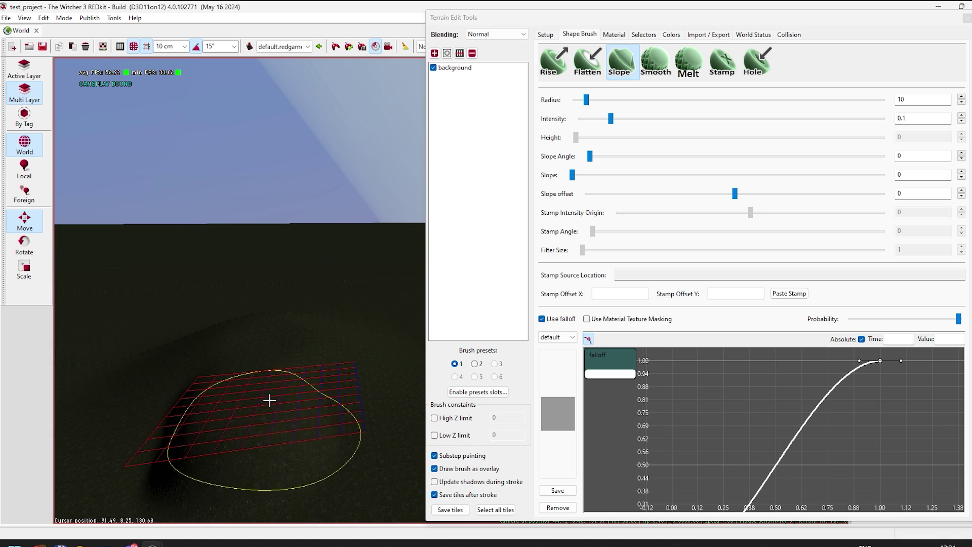
Raise the mound into a steep peak with the Rise brush at radius about 18.8 and intensity 0.26
{"action": "left_click", "coordinate": [554, 62]}
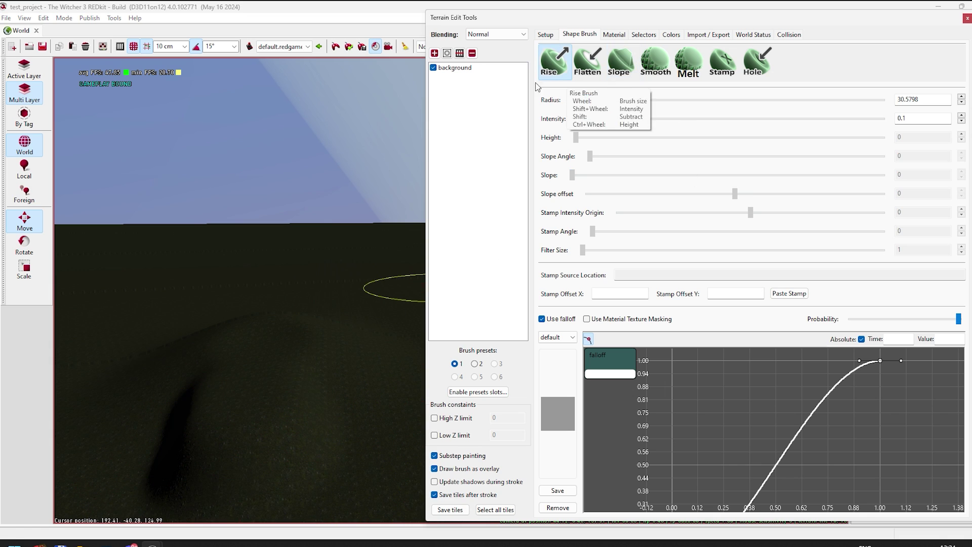
{"action": "left_click", "coordinate": [276, 328]}
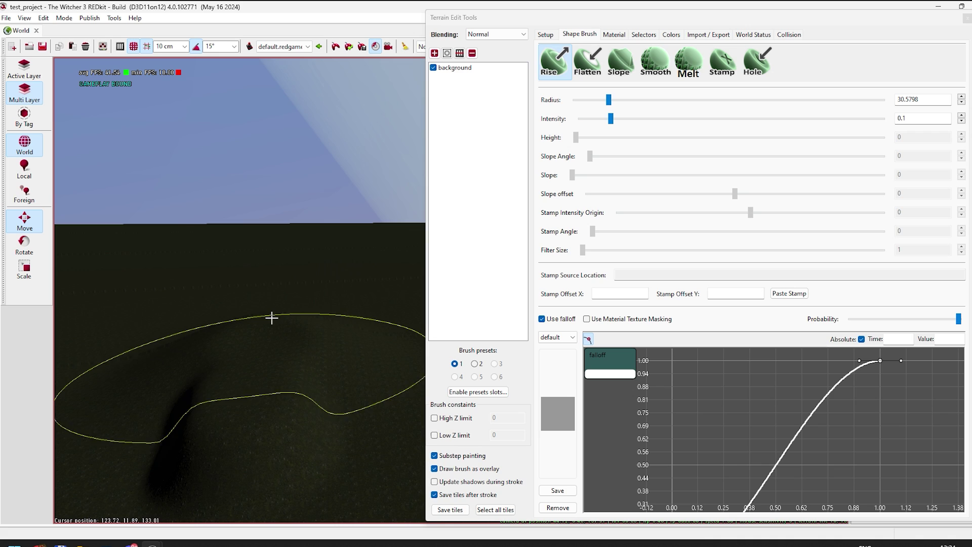
{"action": "key", "text": "bracketleft"}
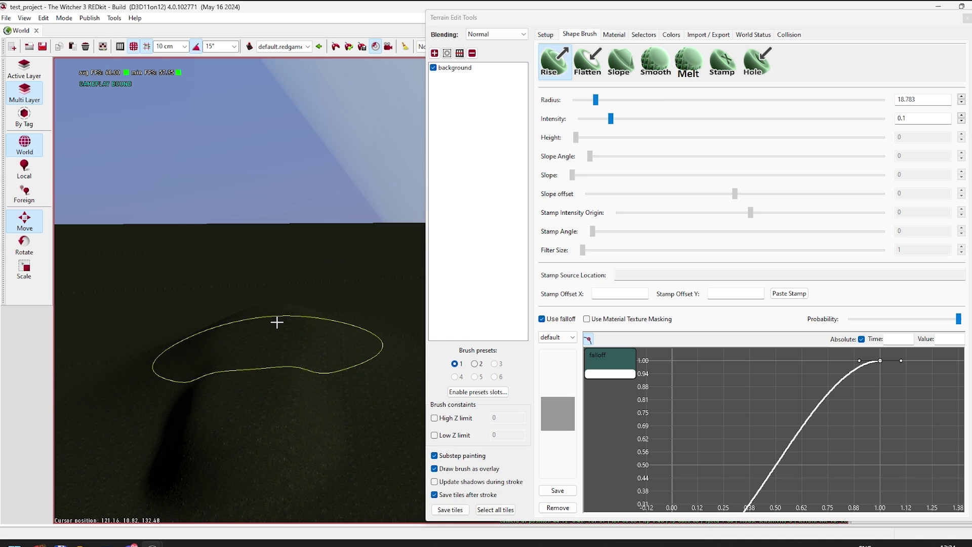
{"action": "left_click_drag", "start_coordinate": [611, 119], "coordinate": [658, 119]}
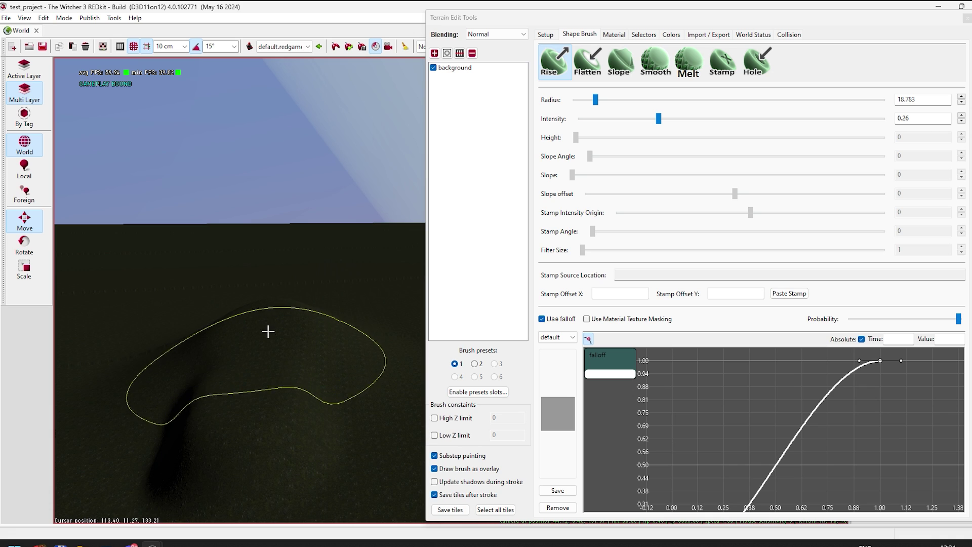
{"action": "left_click_drag", "start_coordinate": [281, 302], "coordinate": [298, 291]}
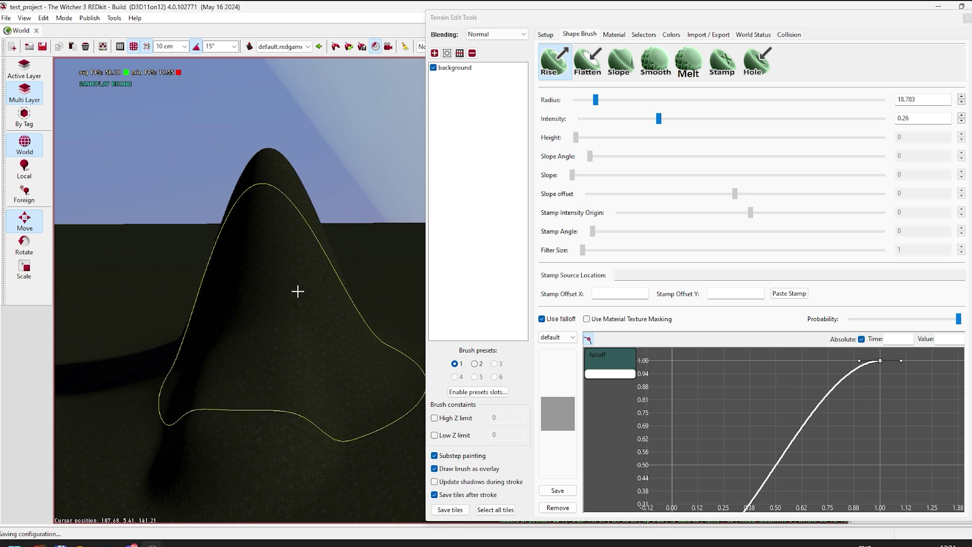
Build up a ridge on the peak's lower flank with the Rise brush at intensity 0.08 and radius about 13
{"action": "left_click", "coordinate": [619, 61]}
{"action": "right_click_drag", "start_coordinate": [385, 304], "coordinate": [341, 319]}
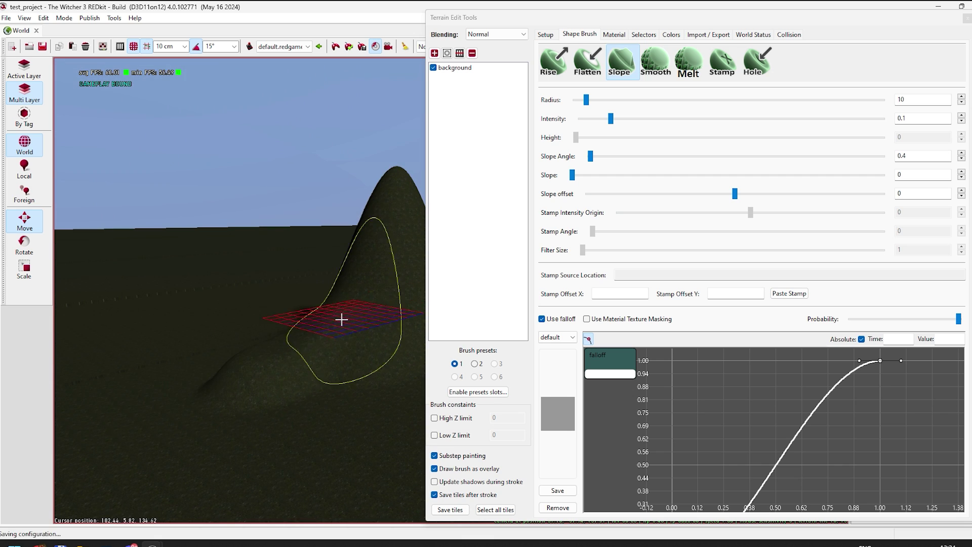
{"action": "left_click", "coordinate": [554, 62]}
{"action": "left_click_drag", "start_coordinate": [659, 119], "coordinate": [604, 118]}
{"action": "scroll", "coordinate": [311, 322], "scroll_direction": "down", "scroll_amount": 8}
{"action": "mouse_move", "coordinate": [325, 306]}
{"action": "left_mouse_down"}
{"action": "mouse_move", "coordinate": [165, 425]}
{"action": "mouse_move", "coordinate": [332, 402]}
{"action": "left_mouse_up"}
{"action": "scroll", "coordinate": [344, 429], "scroll_direction": "up", "scroll_amount": 4}
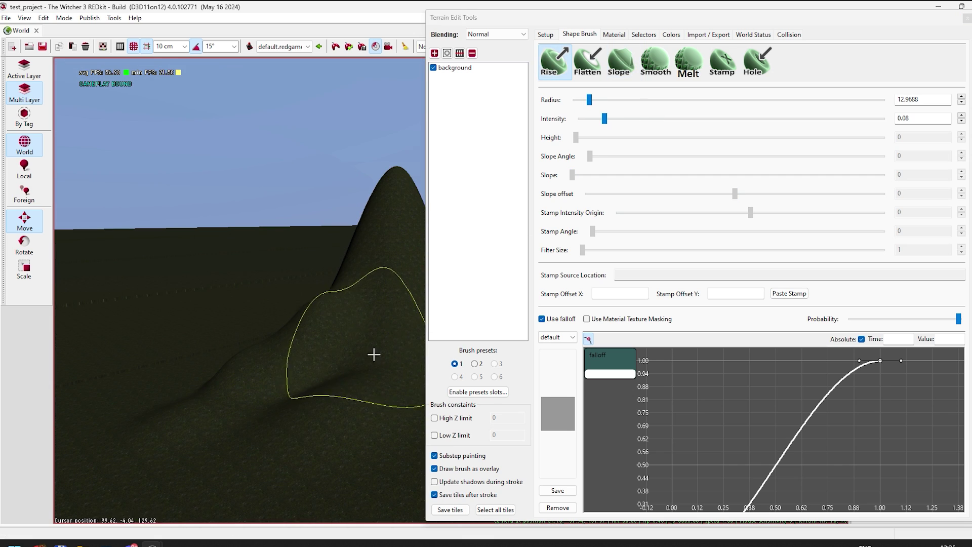
Switch to the Slope brush, return to the Rise brush, and close the terrain editing tools
{"action": "left_click", "coordinate": [757, 61]}
{"action": "left_click_drag", "start_coordinate": [595, 19], "coordinate": [674, 23]}
{"action": "key", "text": "3"}
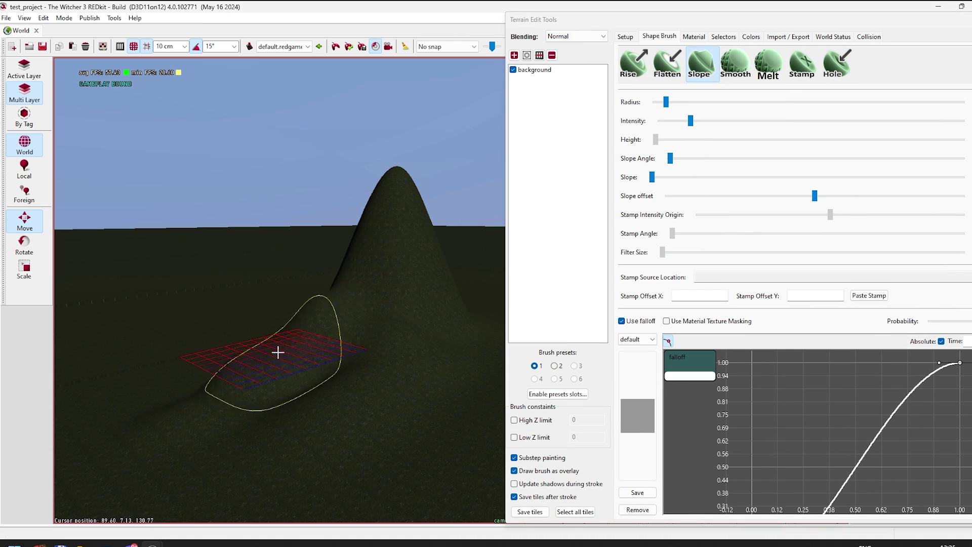
{"action": "key", "text": "1"}
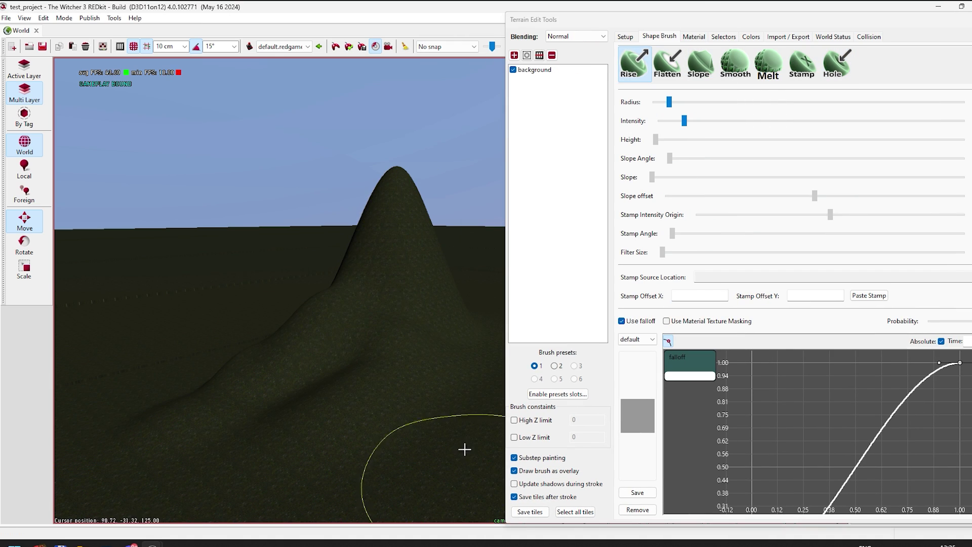
{"action": "left_click_drag", "start_coordinate": [709, 21], "coordinate": [607, 18]}
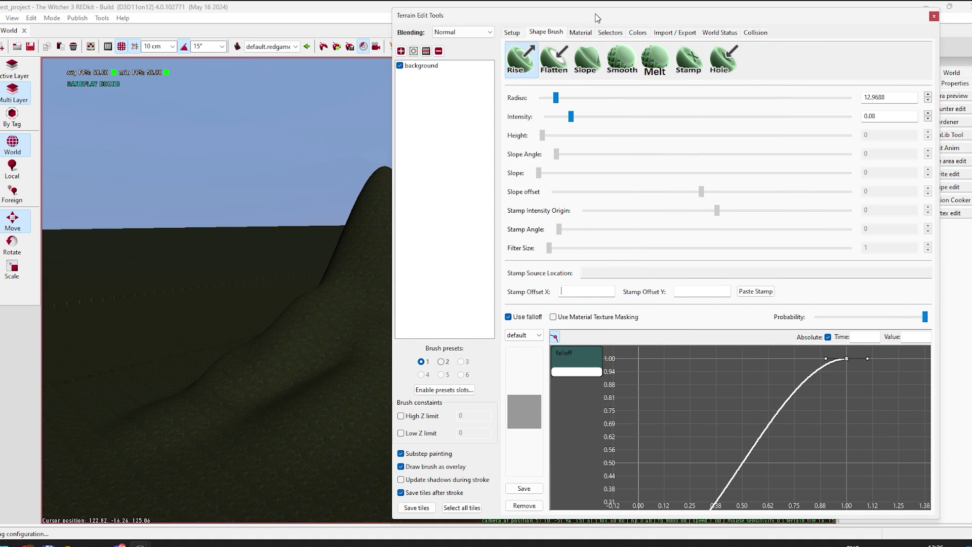
{"action": "left_click", "coordinate": [934, 17]}
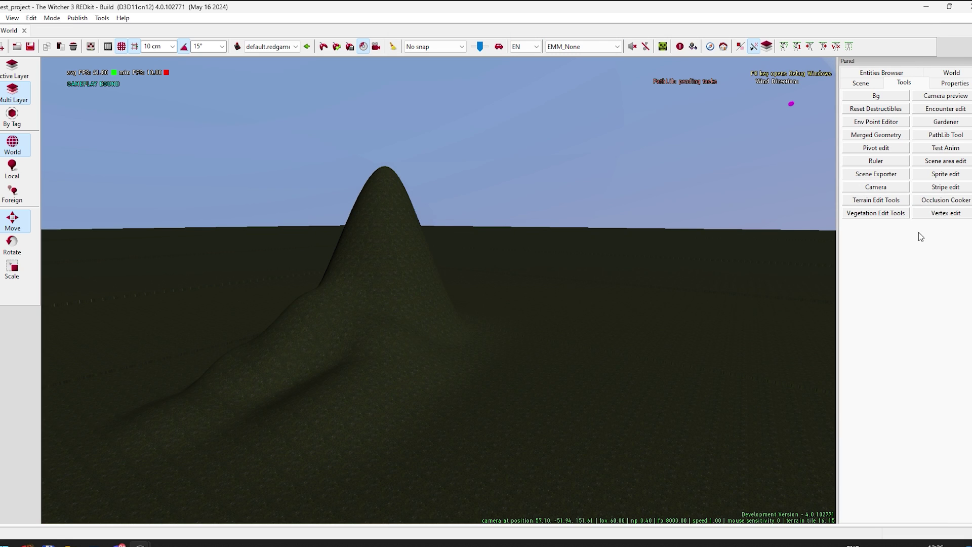
Open the vegetation editing tool and remove all brushes from its brush list, from forest_sea to flowers
{"action": "left_click", "coordinate": [879, 213]}
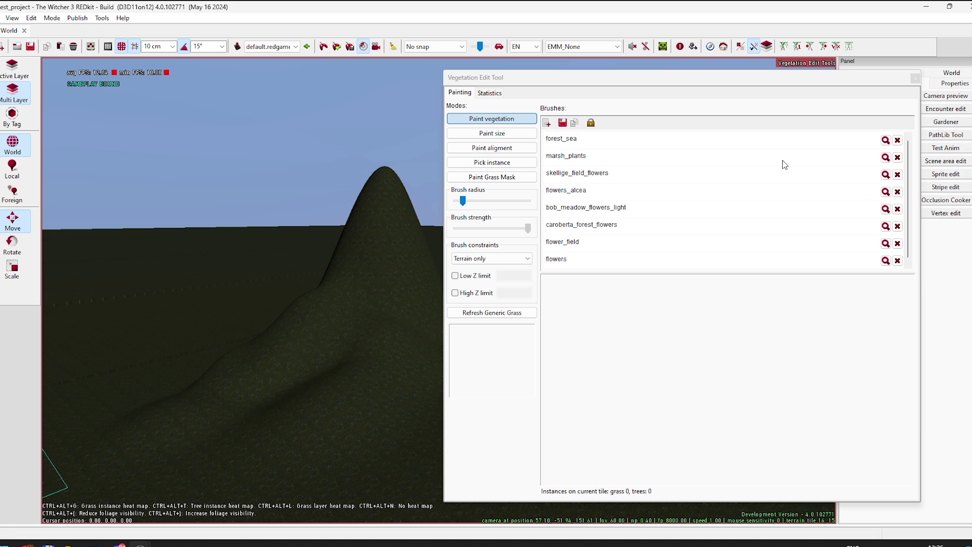
{"action": "left_click", "coordinate": [897, 140]}
{"action": "left_click", "coordinate": [897, 140]}
{"action": "left_click", "coordinate": [898, 140]}
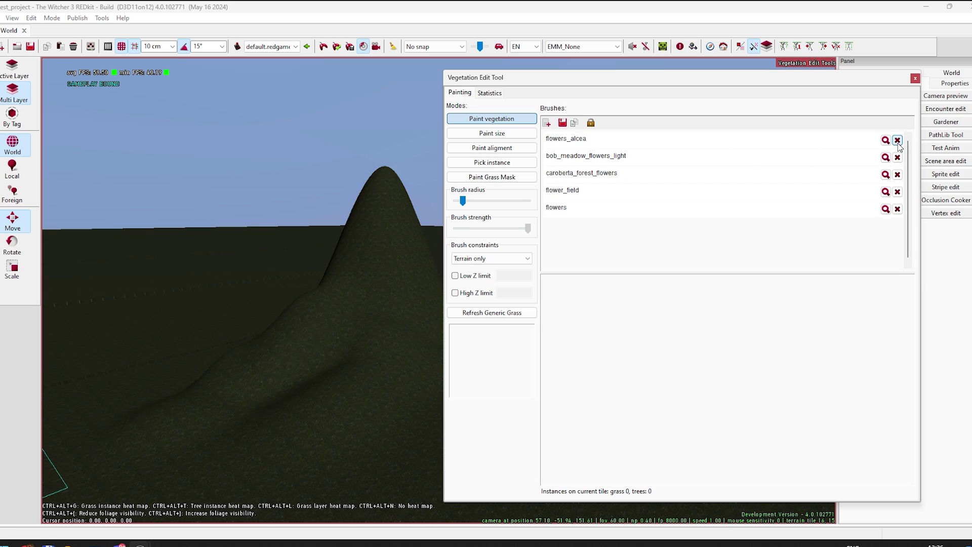
{"action": "left_click", "coordinate": [898, 140]}
{"action": "left_click", "coordinate": [898, 140]}
{"action": "left_click", "coordinate": [897, 140]}
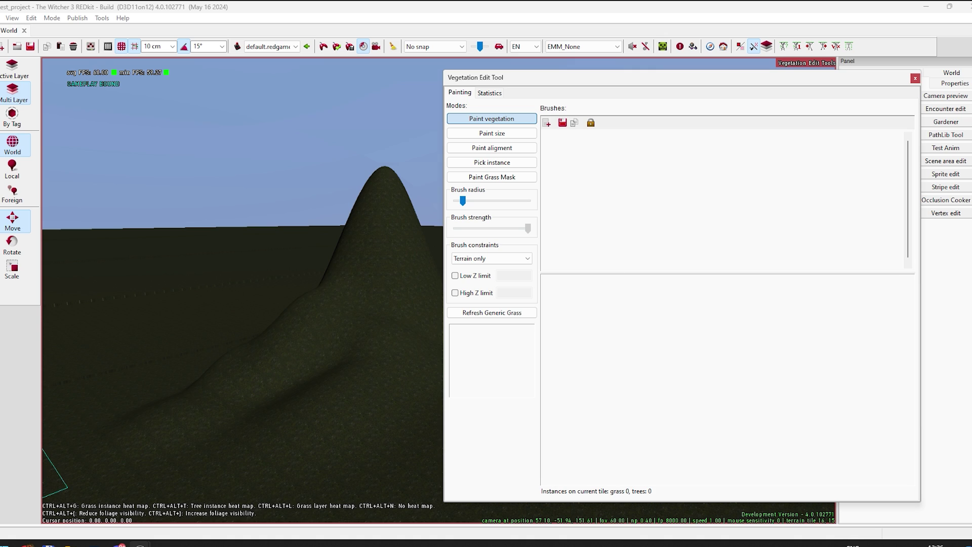
Open the Asset Browser, filter the files by the CVegetationBrush class and search for "flower"
{"action": "mouse_move", "coordinate": [140, 542]}
{"action": "left_click", "coordinate": [91, 508]}
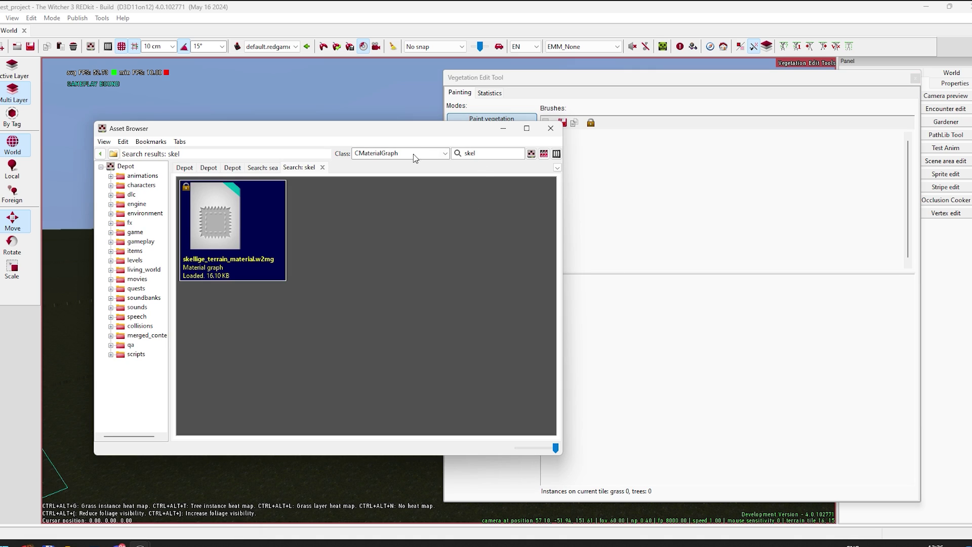
{"action": "left_click", "coordinate": [444, 153]}
{"action": "scroll", "coordinate": [446, 375], "scroll_direction": "down", "scroll_amount": 10}
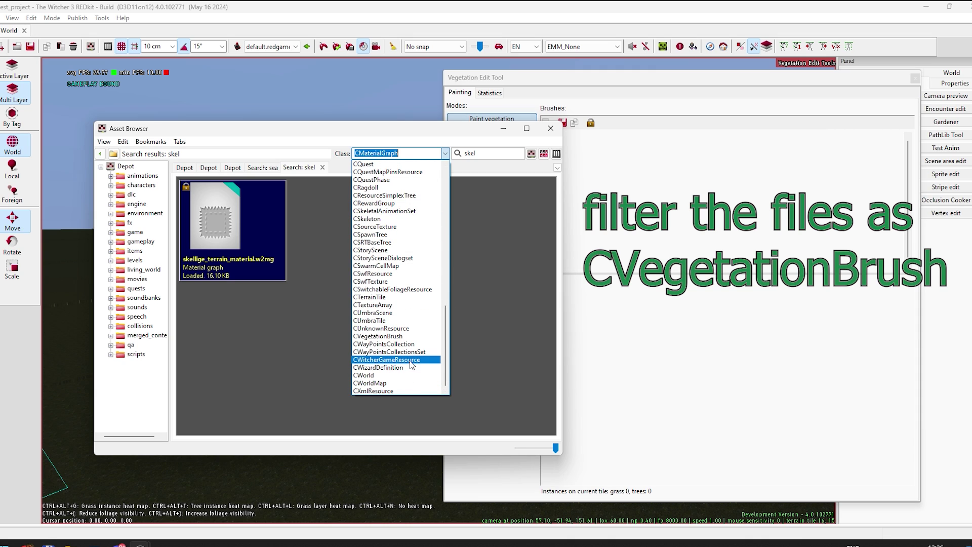
{"action": "left_click", "coordinate": [407, 336]}
{"action": "left_click", "coordinate": [481, 152]}
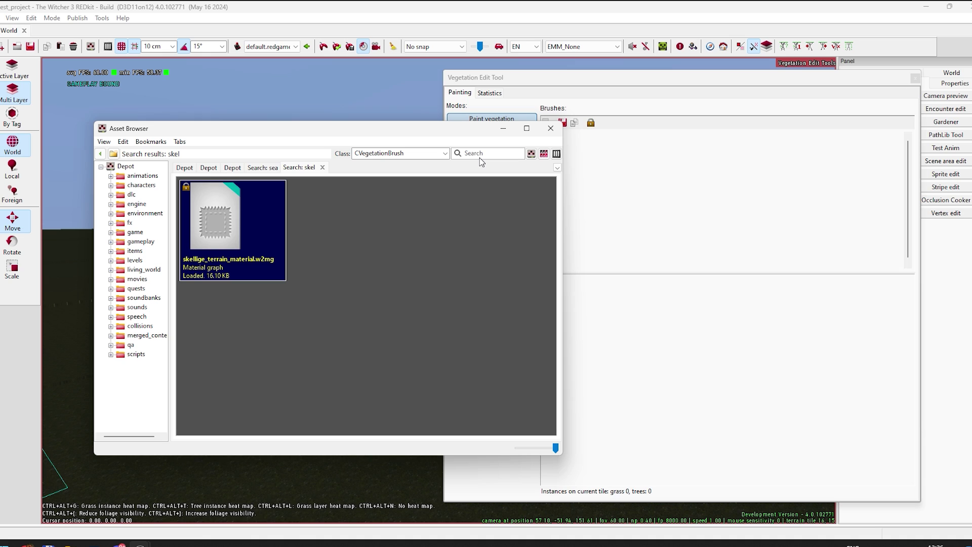
{"action": "type", "text": "flower"}
{"action": "key", "text": "Return"}
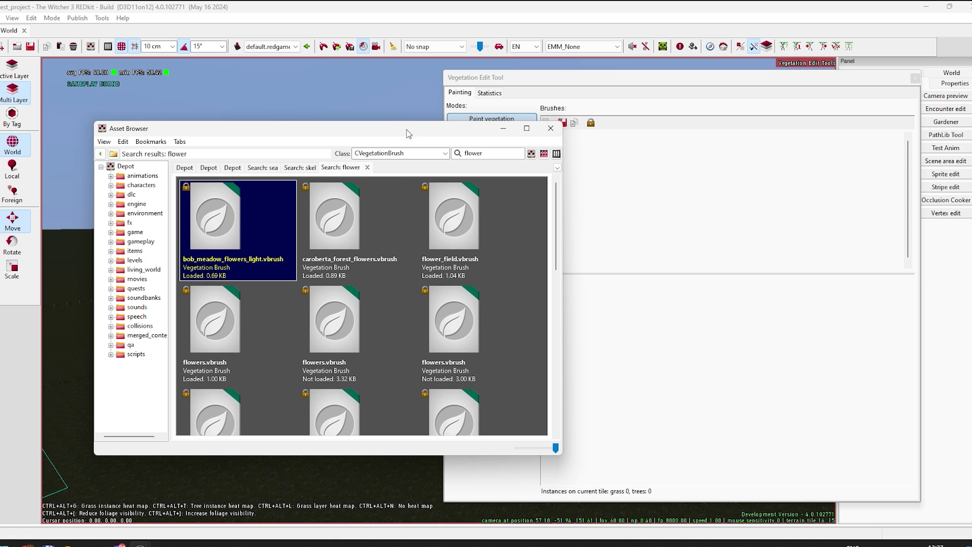
Add the shrubs_flowers and skellige_white_flowers brushes from the search results to the Vegetation Edit Tool's brush list
{"action": "left_click_drag", "start_coordinate": [407, 133], "coordinate": [376, 82]}
{"action": "scroll", "coordinate": [374, 280], "scroll_direction": "down", "scroll_amount": 2}
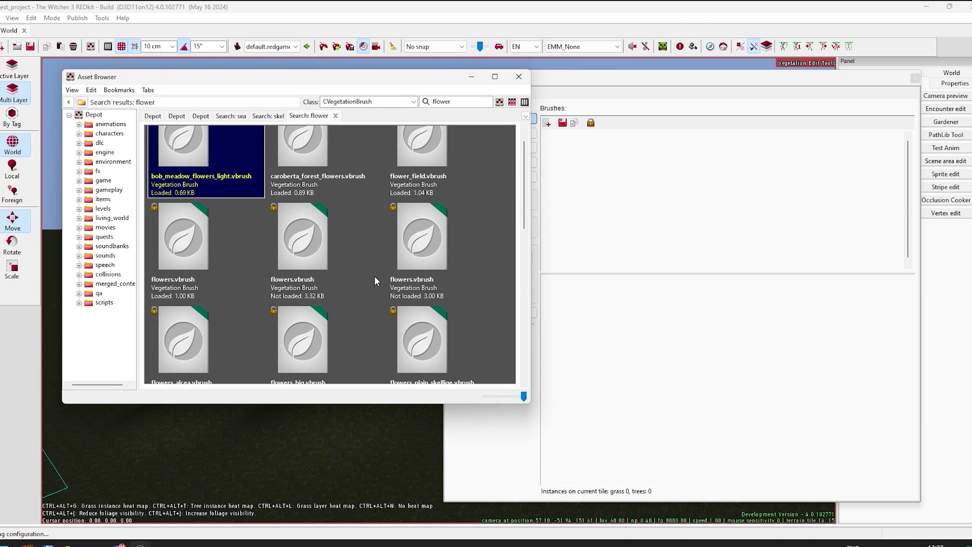
{"action": "scroll", "coordinate": [376, 281], "scroll_direction": "down", "scroll_amount": 2}
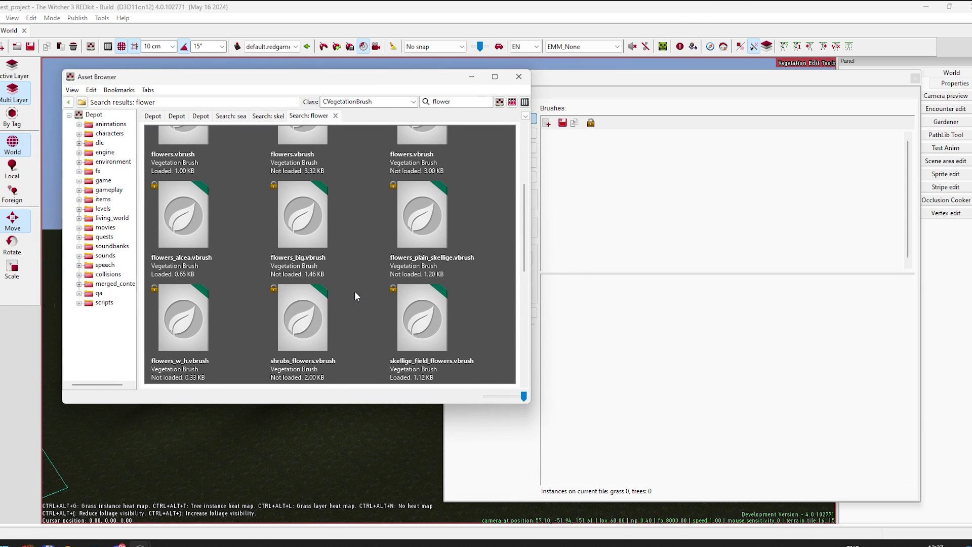
{"action": "mouse_move", "coordinate": [355, 293]}
{"action": "left_mouse_down"}
{"action": "mouse_move", "coordinate": [580, 221]}
{"action": "mouse_move", "coordinate": [678, 178]}
{"action": "left_mouse_up"}
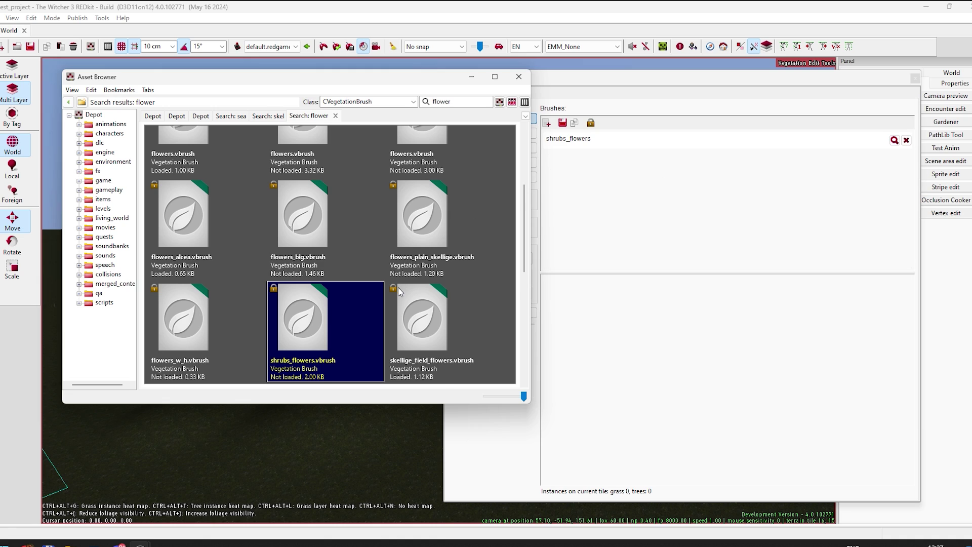
{"action": "scroll", "coordinate": [446, 315], "scroll_direction": "down", "scroll_amount": 3}
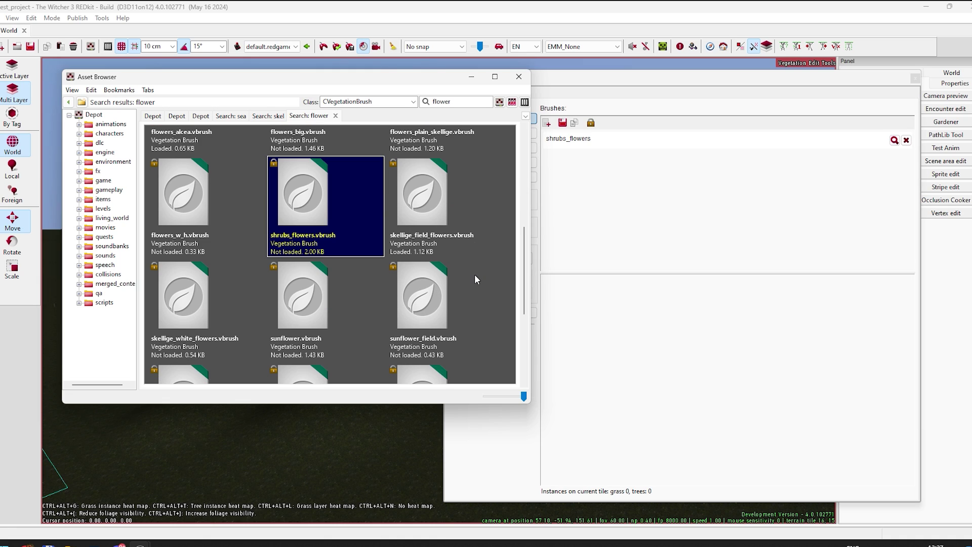
{"action": "left_click_drag", "start_coordinate": [190, 310], "coordinate": [614, 224]}
Add the yellow_flowers_grass and caroberta_forest_flowers brushes to the vegetation brush list
{"action": "scroll", "coordinate": [353, 304], "scroll_direction": "down", "scroll_amount": 3}
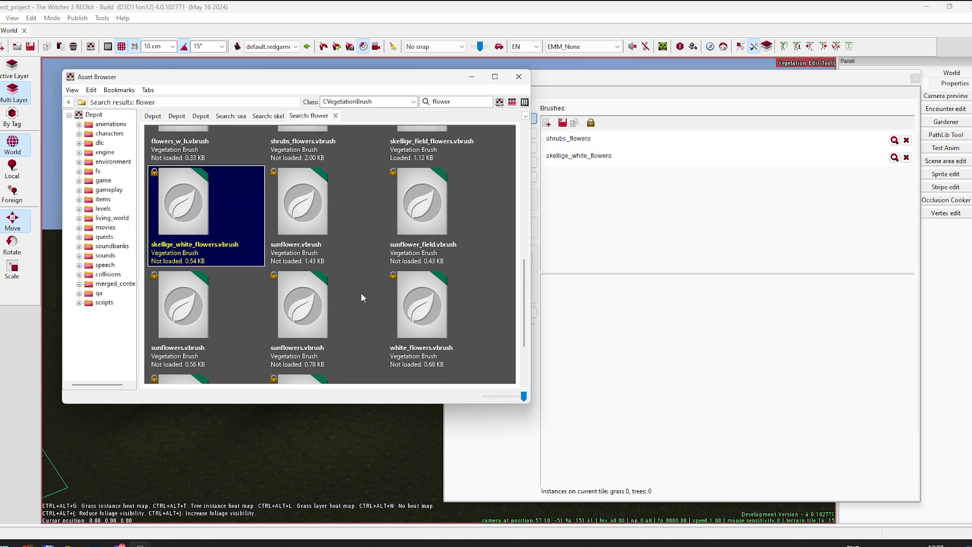
{"action": "scroll", "coordinate": [361, 294], "scroll_direction": "down", "scroll_amount": 2}
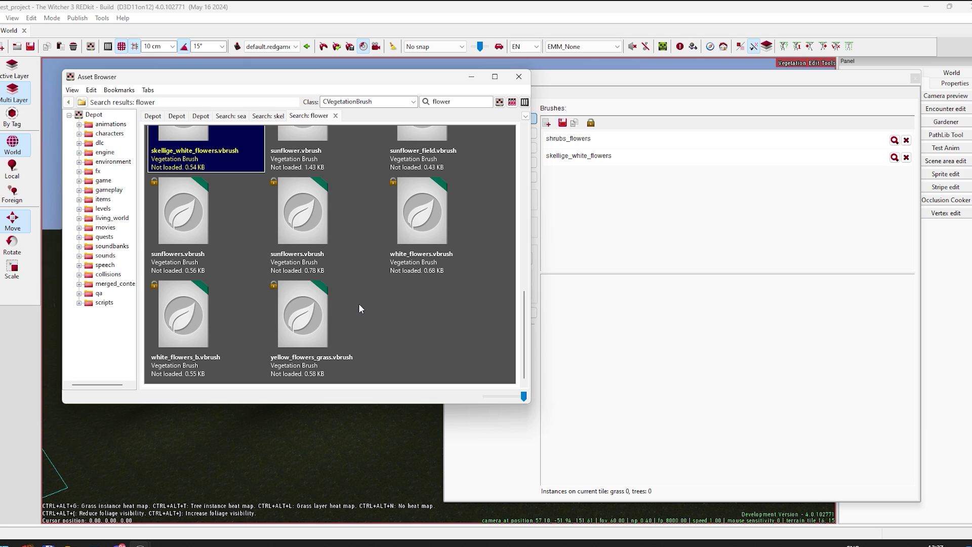
{"action": "mouse_move", "coordinate": [354, 303]}
{"action": "left_mouse_down"}
{"action": "mouse_move", "coordinate": [557, 239]}
{"action": "mouse_move", "coordinate": [640, 197]}
{"action": "left_mouse_up"}
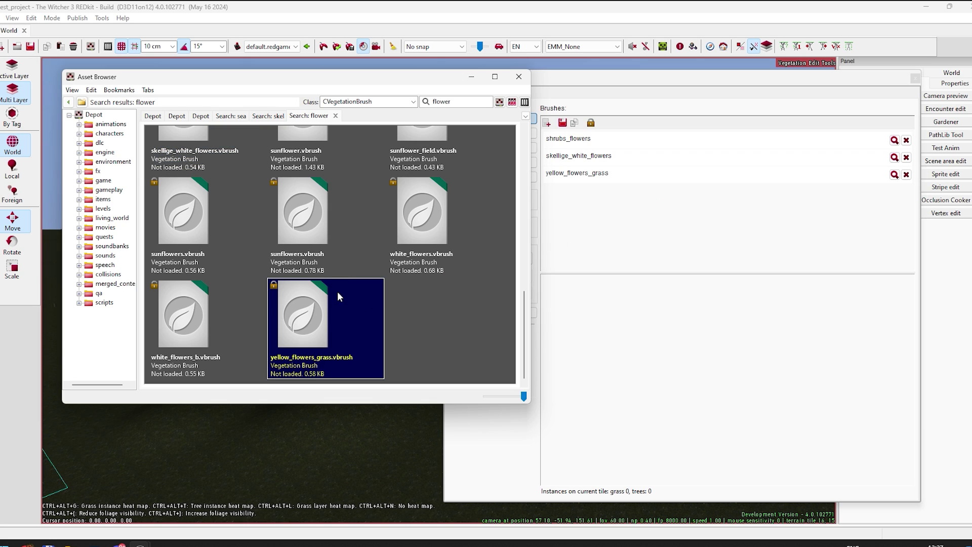
{"action": "scroll", "coordinate": [354, 300], "scroll_direction": "up", "scroll_amount": 2}
{"action": "scroll", "coordinate": [379, 299], "scroll_direction": "down", "scroll_amount": 2}
{"action": "scroll", "coordinate": [454, 242], "scroll_direction": "up", "scroll_amount": 6}
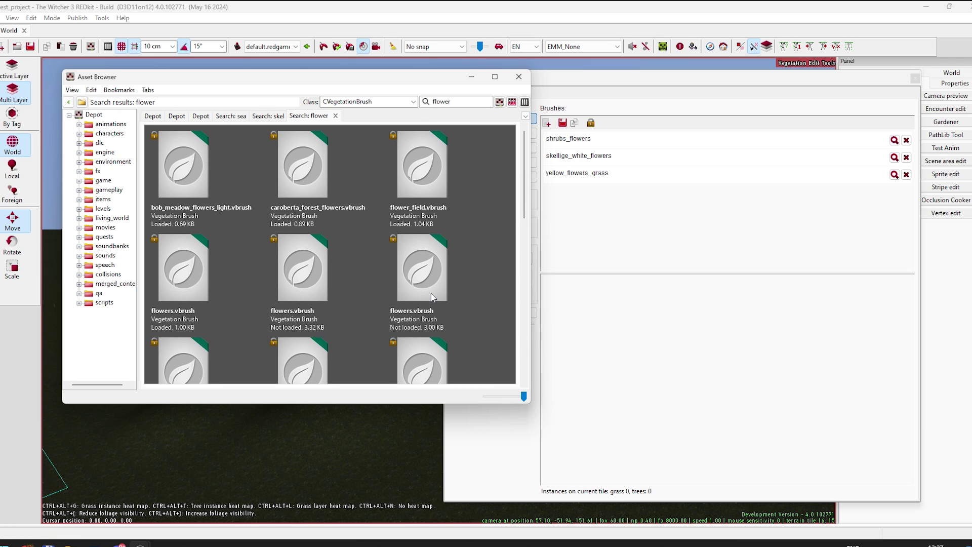
{"action": "mouse_move", "coordinate": [338, 192]}
{"action": "left_mouse_down"}
{"action": "mouse_move", "coordinate": [673, 185]}
{"action": "mouse_move", "coordinate": [646, 212]}
{"action": "left_mouse_up"}
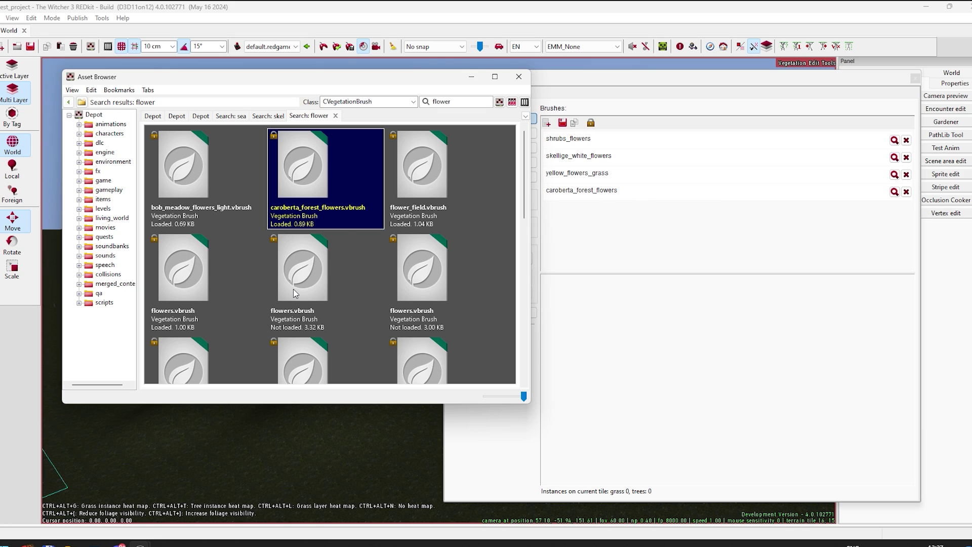
Add the flowers_big brush to the vegetation brush list
{"action": "scroll", "coordinate": [324, 281], "scroll_direction": "down", "scroll_amount": 1}
{"action": "left_click", "coordinate": [319, 268]}
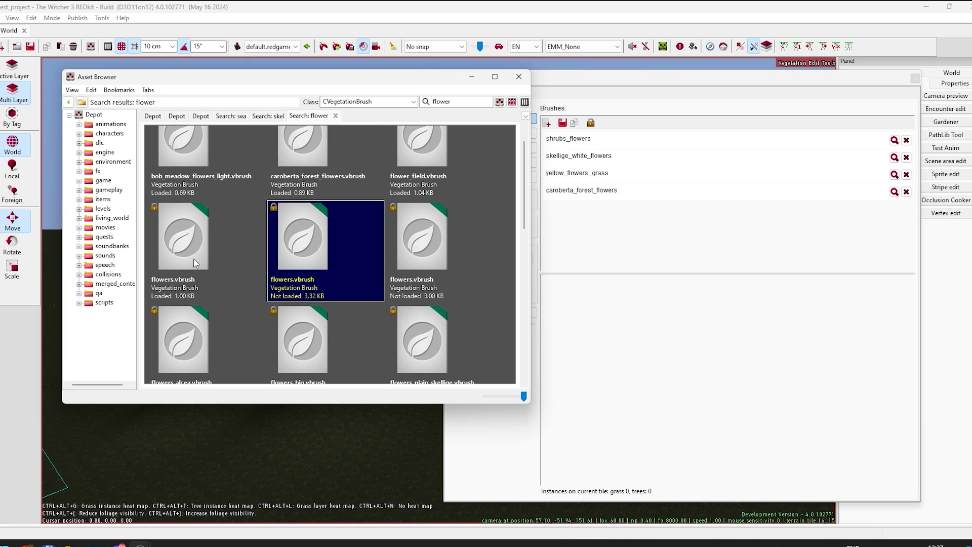
{"action": "scroll", "coordinate": [349, 259], "scroll_direction": "down", "scroll_amount": 3}
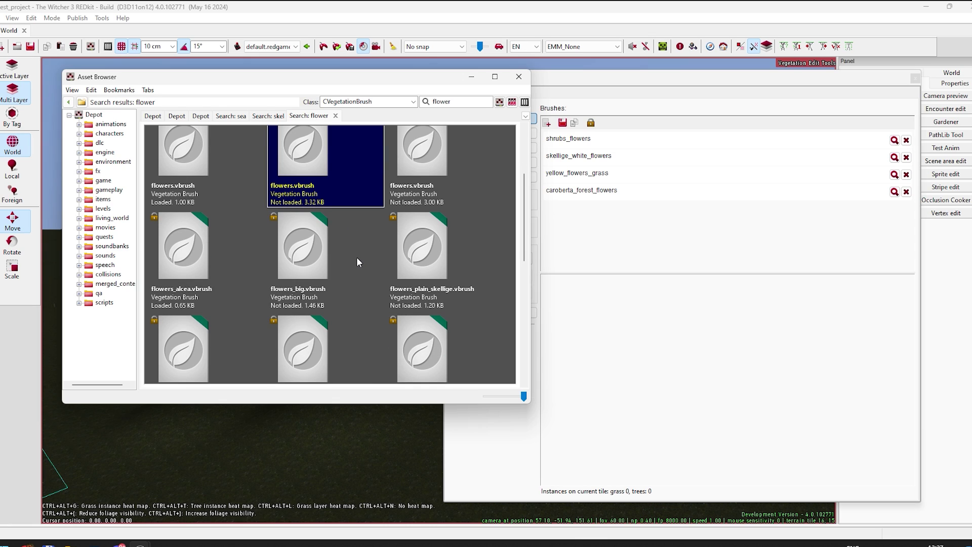
{"action": "left_click_drag", "start_coordinate": [307, 262], "coordinate": [602, 236]}
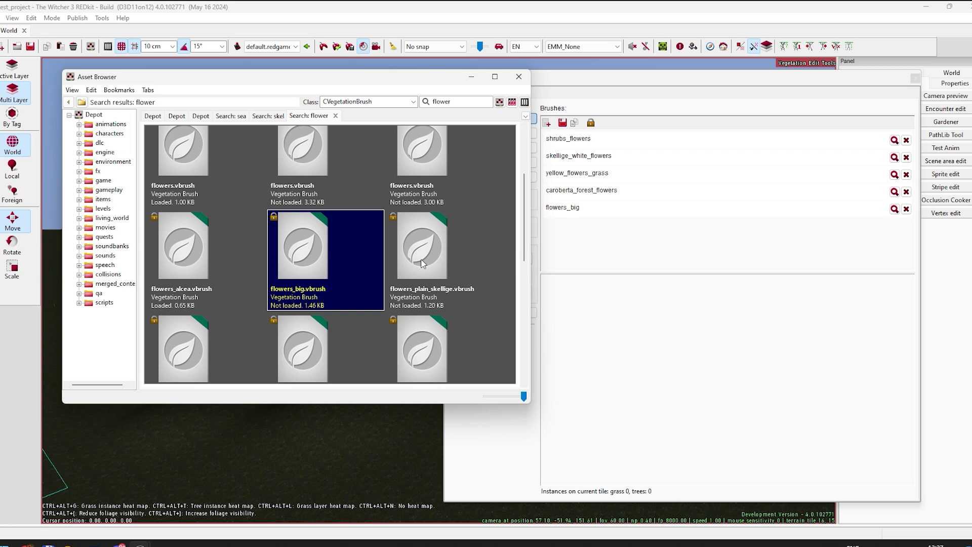
Search the vegetation brushes for "forest", add druids_forest to the brush list and close the Asset Browser
{"action": "double_click", "coordinate": [445, 101]}
{"action": "type", "text": "forest"}
{"action": "key", "text": "Return"}
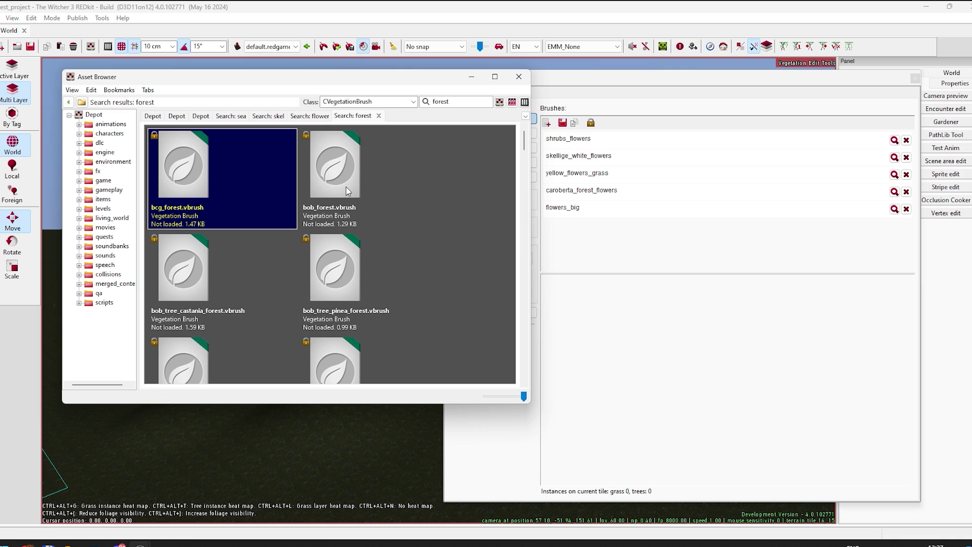
{"action": "scroll", "coordinate": [347, 185], "scroll_direction": "down", "scroll_amount": 1}
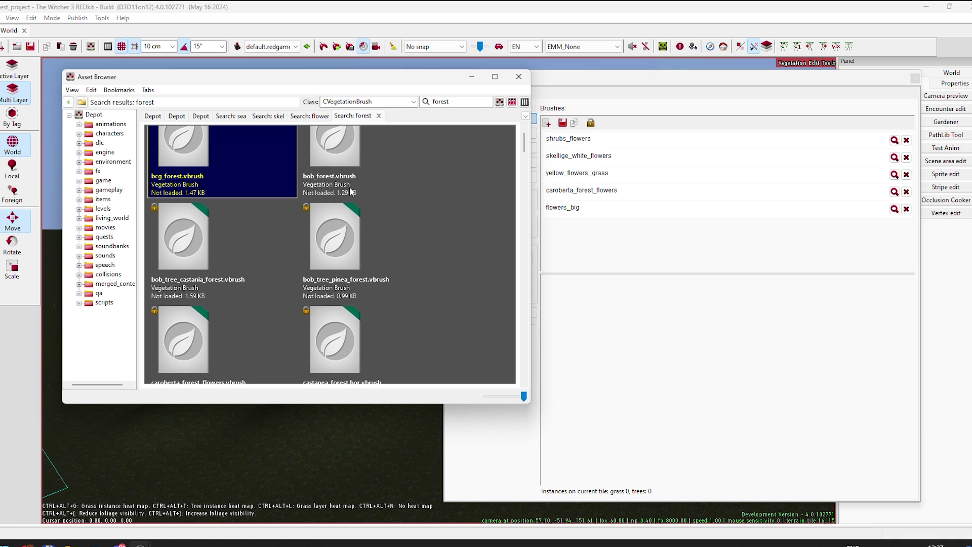
{"action": "scroll", "coordinate": [251, 258], "scroll_direction": "down", "scroll_amount": 3}
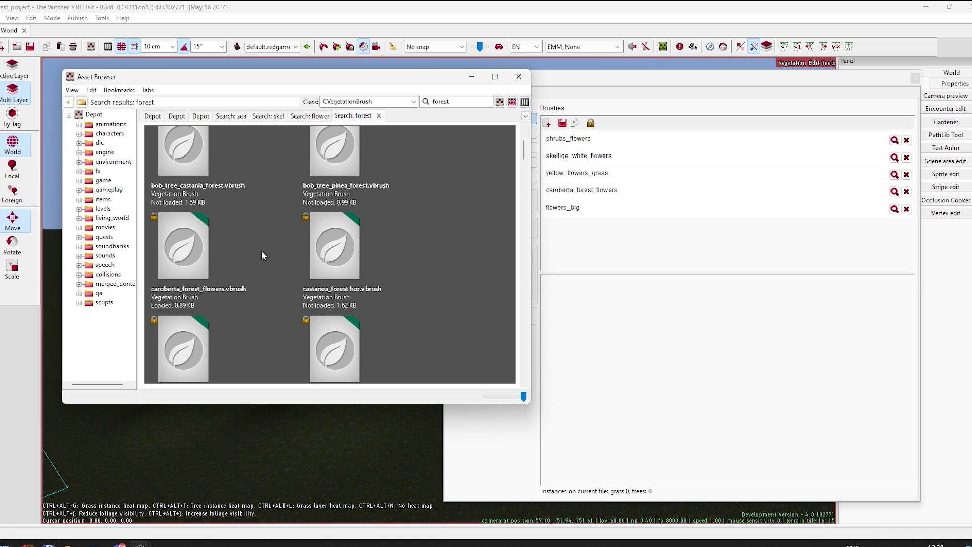
{"action": "scroll", "coordinate": [261, 250], "scroll_direction": "down", "scroll_amount": 2}
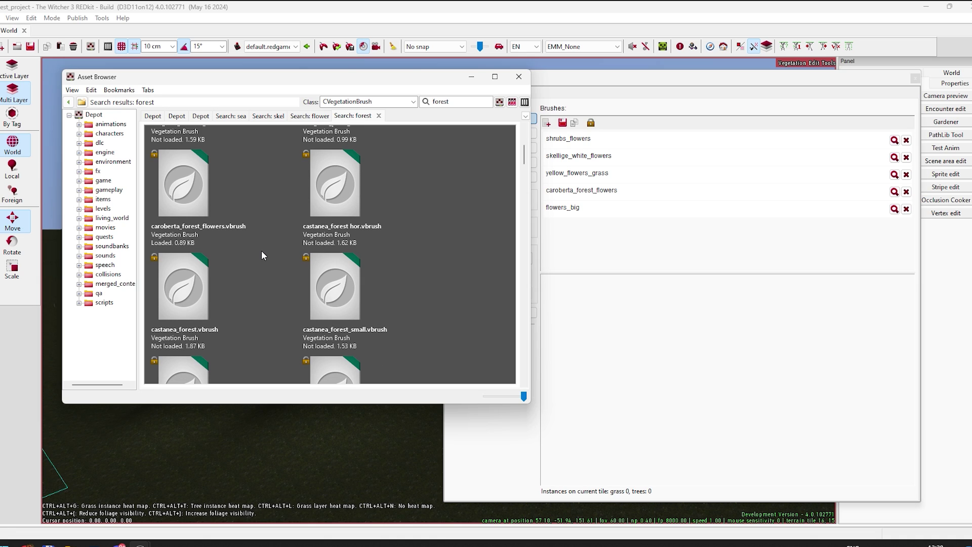
{"action": "scroll", "coordinate": [263, 250], "scroll_direction": "down", "scroll_amount": 4}
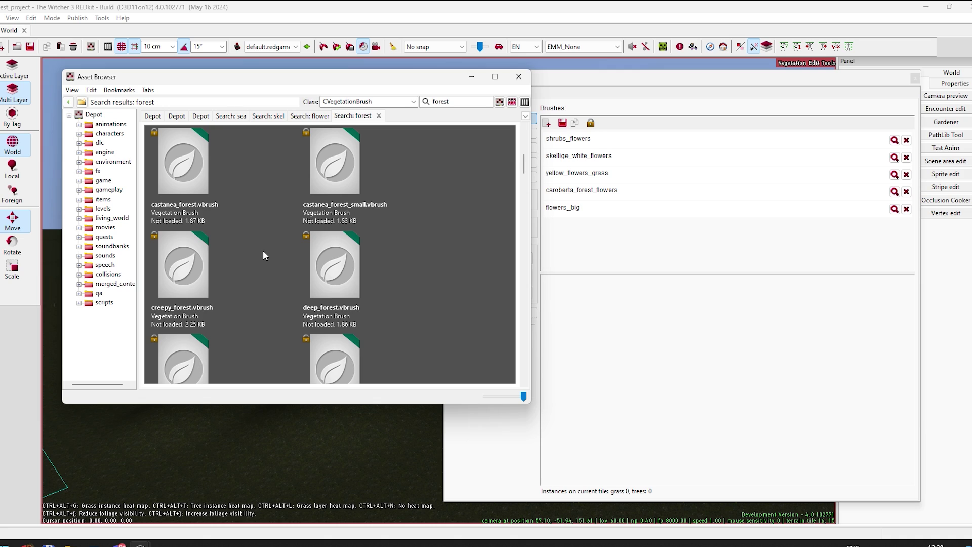
{"action": "scroll", "coordinate": [263, 251], "scroll_direction": "down", "scroll_amount": 3}
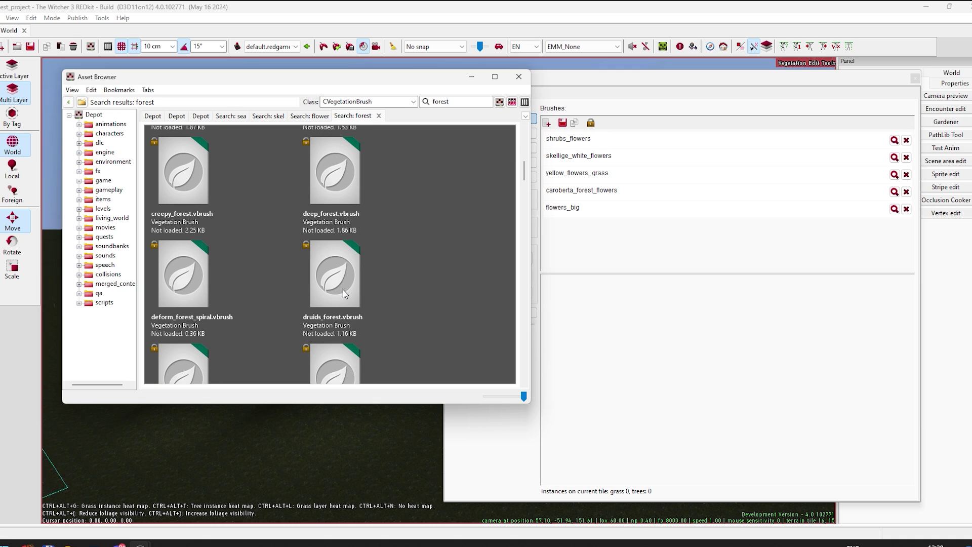
{"action": "left_click_drag", "start_coordinate": [343, 294], "coordinate": [605, 243]}
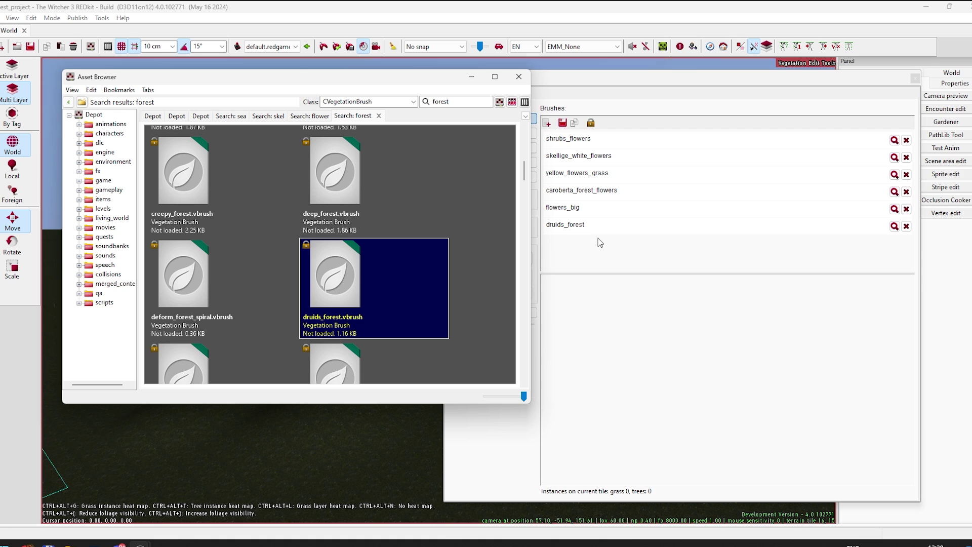
{"action": "left_click", "coordinate": [518, 76]}
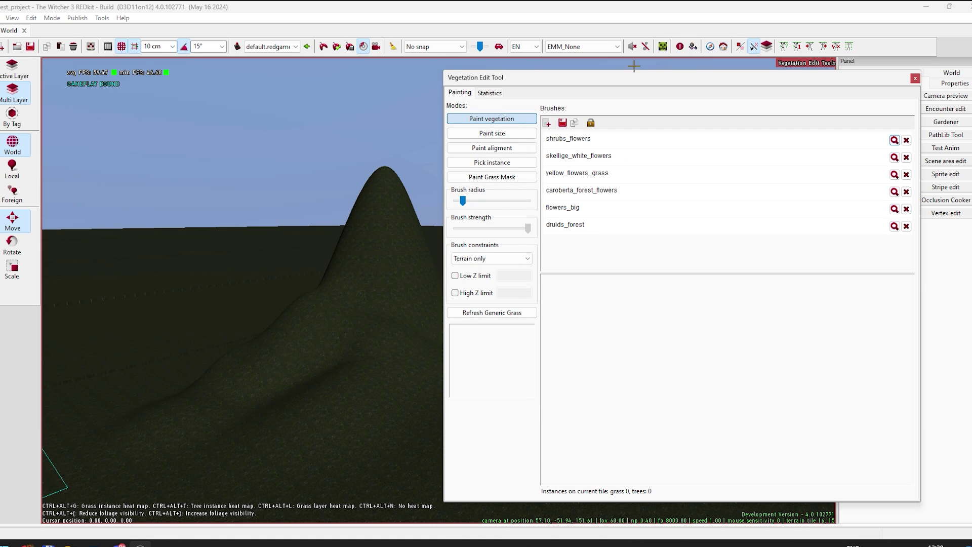
Move the Vegetation Edit Tool away from the hill, select the druids_forest brush and slightly reduce the brush radius
{"action": "left_click_drag", "start_coordinate": [625, 78], "coordinate": [700, 31]}
{"action": "left_click", "coordinate": [648, 183]}
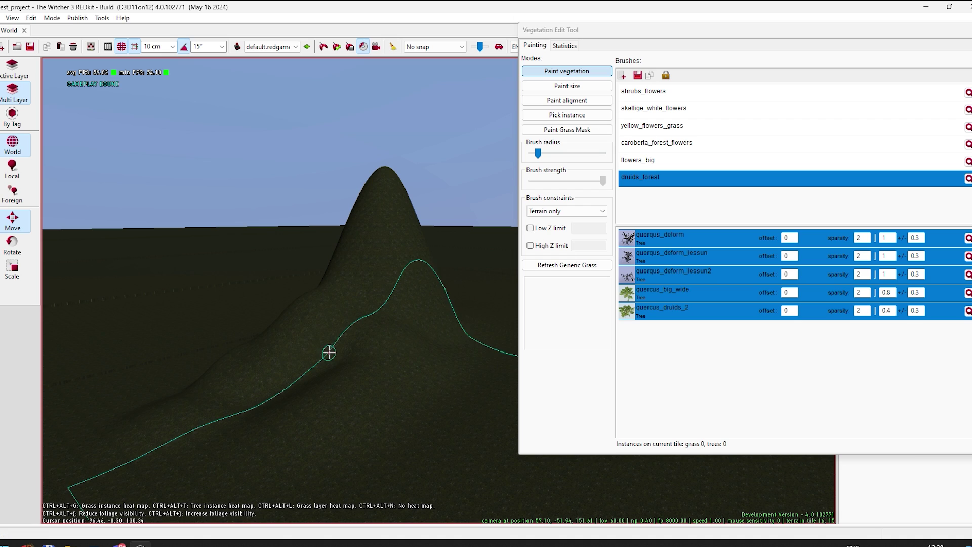
{"action": "scroll", "coordinate": [334, 338], "scroll_direction": "down", "scroll_amount": 1}
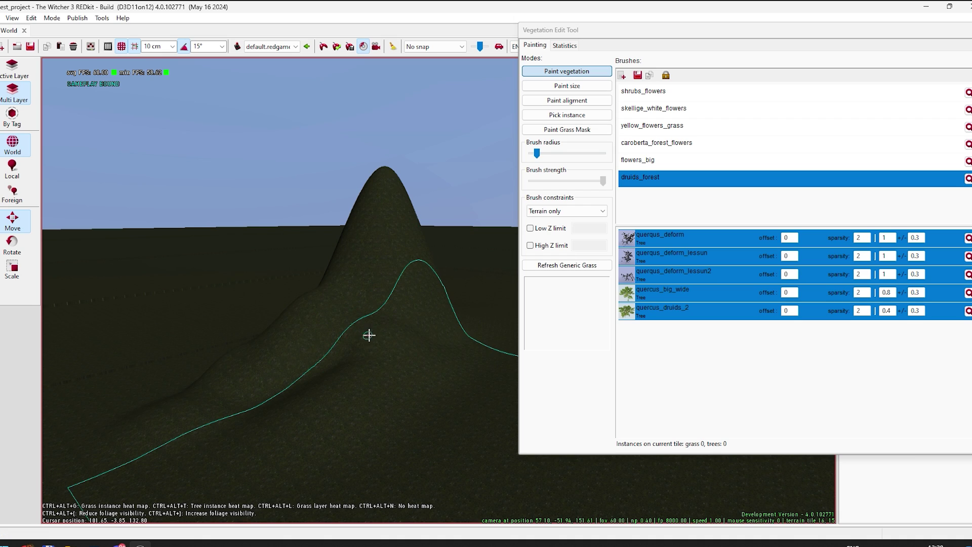
{"action": "left_click", "coordinate": [539, 156]}
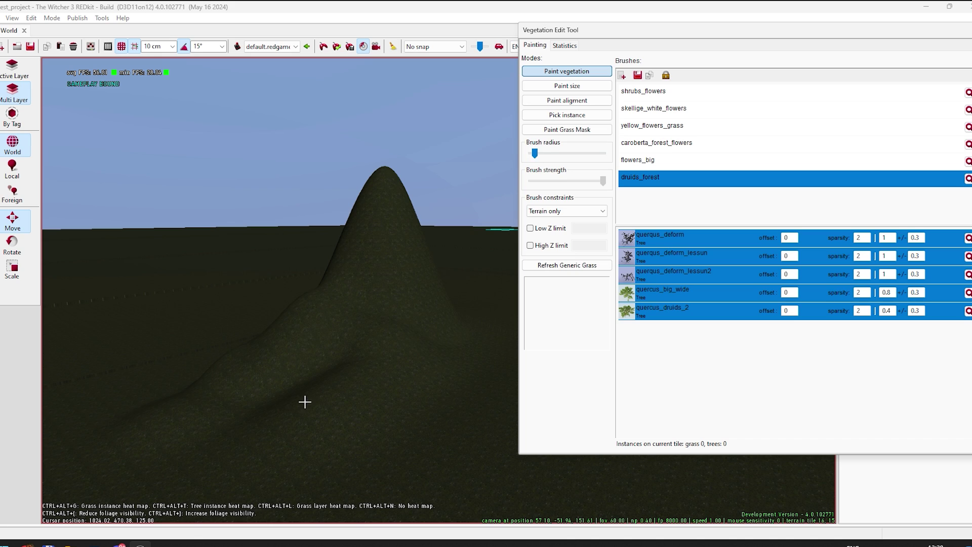
Switch to Paint Grass Mask mode and initiate the grass mask for the terrain
{"action": "left_click", "coordinate": [567, 129]}
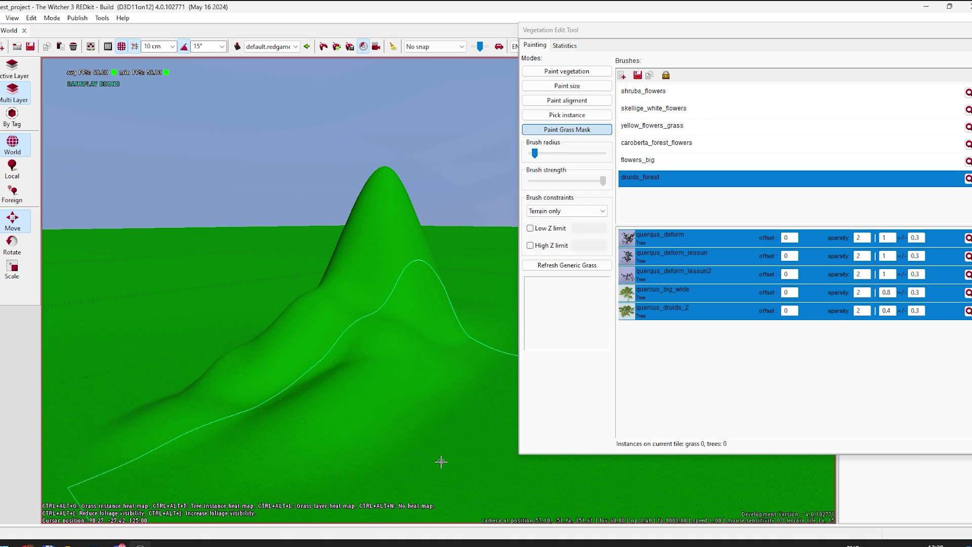
{"action": "left_click", "coordinate": [440, 461]}
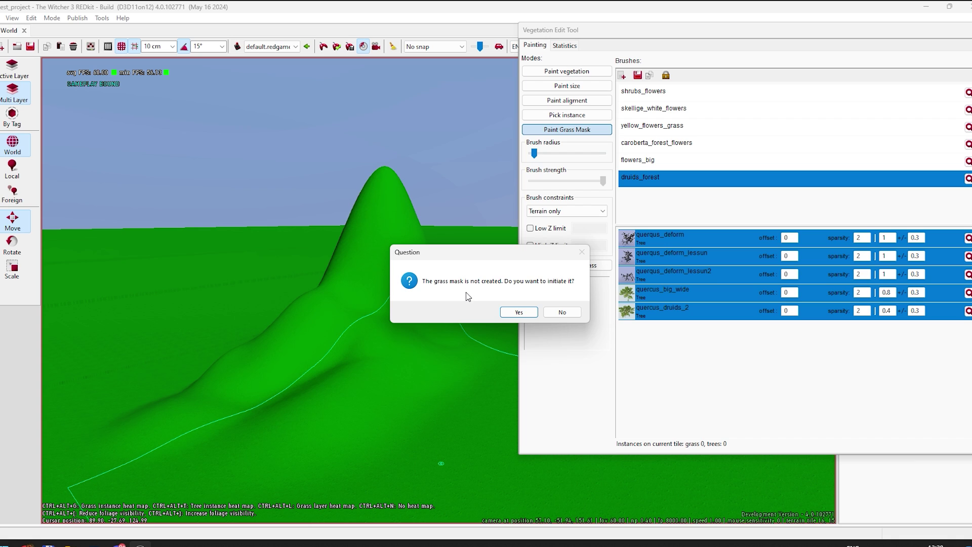
{"action": "left_click", "coordinate": [518, 312]}
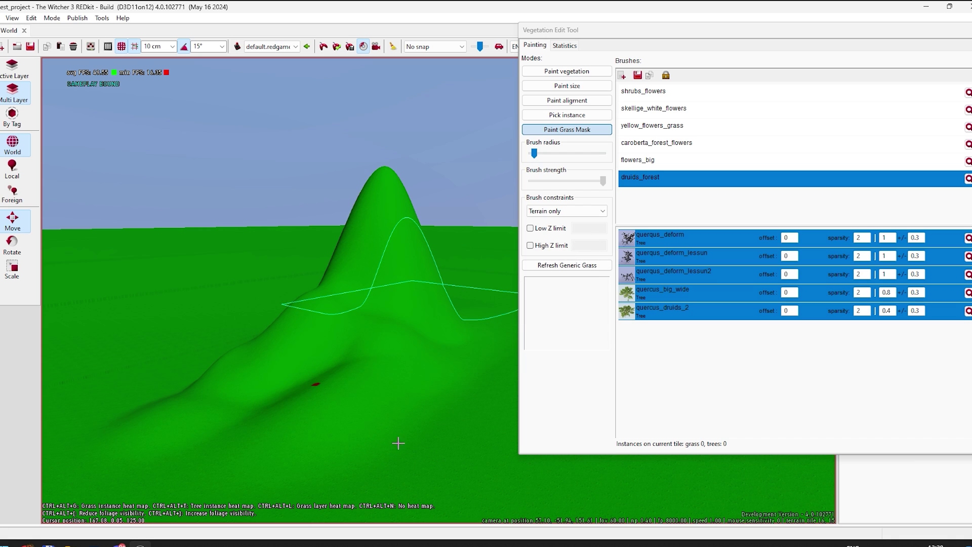
Enlarge the brush and paint grass mask patches across the hill's slopes and base
{"action": "scroll", "coordinate": [388, 433], "scroll_direction": "up", "scroll_amount": 5}
{"action": "left_click", "coordinate": [317, 444]}
{"action": "scroll", "coordinate": [327, 457], "scroll_direction": "down", "scroll_amount": 3}
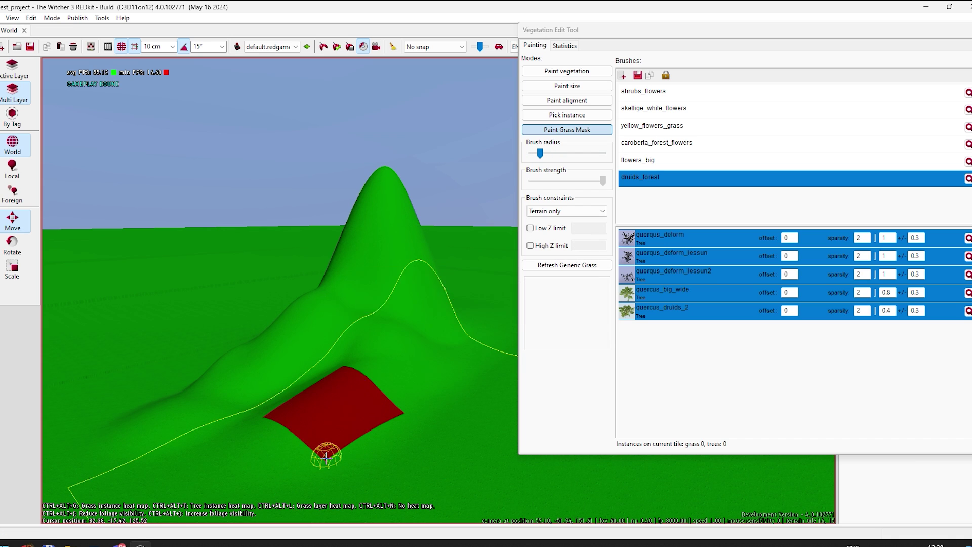
{"action": "mouse_move", "coordinate": [315, 462]}
{"action": "left_mouse_down"}
{"action": "mouse_move", "coordinate": [354, 448]}
{"action": "mouse_move", "coordinate": [275, 449]}
{"action": "mouse_move", "coordinate": [310, 397]}
{"action": "mouse_move", "coordinate": [354, 412]}
{"action": "mouse_move", "coordinate": [262, 469]}
{"action": "mouse_move", "coordinate": [283, 367]}
{"action": "mouse_move", "coordinate": [372, 263]}
{"action": "mouse_move", "coordinate": [374, 200]}
{"action": "mouse_move", "coordinate": [350, 345]}
{"action": "mouse_move", "coordinate": [298, 361]}
{"action": "mouse_move", "coordinate": [379, 274]}
{"action": "mouse_move", "coordinate": [397, 223]}
{"action": "mouse_move", "coordinate": [406, 274]}
{"action": "mouse_move", "coordinate": [413, 251]}
{"action": "mouse_move", "coordinate": [377, 190]}
{"action": "mouse_move", "coordinate": [317, 296]}
{"action": "mouse_move", "coordinate": [302, 300]}
{"action": "left_mouse_up"}
{"action": "mouse_move", "coordinate": [229, 458]}
{"action": "left_mouse_down"}
{"action": "mouse_move", "coordinate": [364, 448]}
{"action": "mouse_move", "coordinate": [340, 429]}
{"action": "mouse_move", "coordinate": [380, 407]}
{"action": "mouse_move", "coordinate": [374, 365]}
{"action": "mouse_move", "coordinate": [336, 371]}
{"action": "mouse_move", "coordinate": [456, 402]}
{"action": "left_mouse_up"}
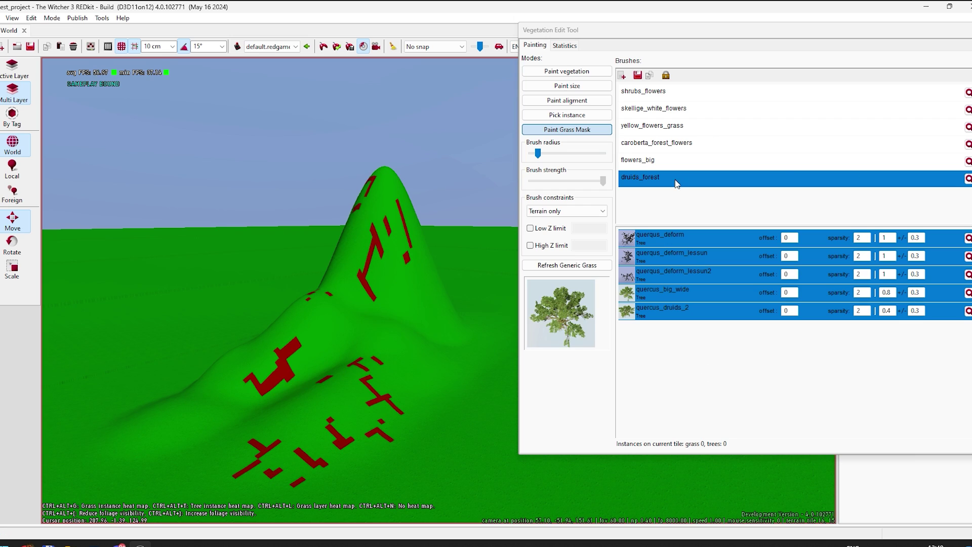
Return to Paint vegetation mode, enlarge the brush radius and paint druids_forest trees at the foot of the hill
{"action": "left_click", "coordinate": [567, 71]}
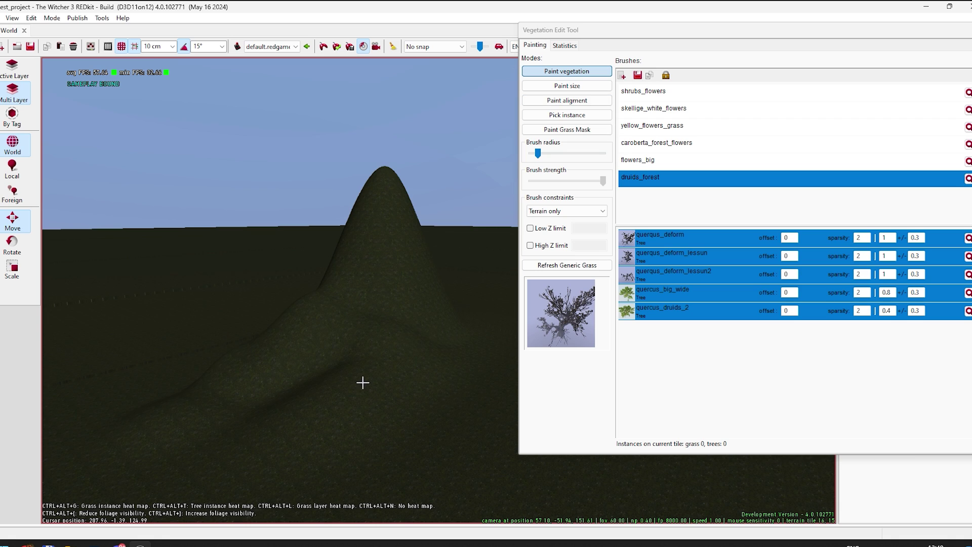
{"action": "scroll", "coordinate": [352, 369], "scroll_direction": "up", "scroll_amount": 7}
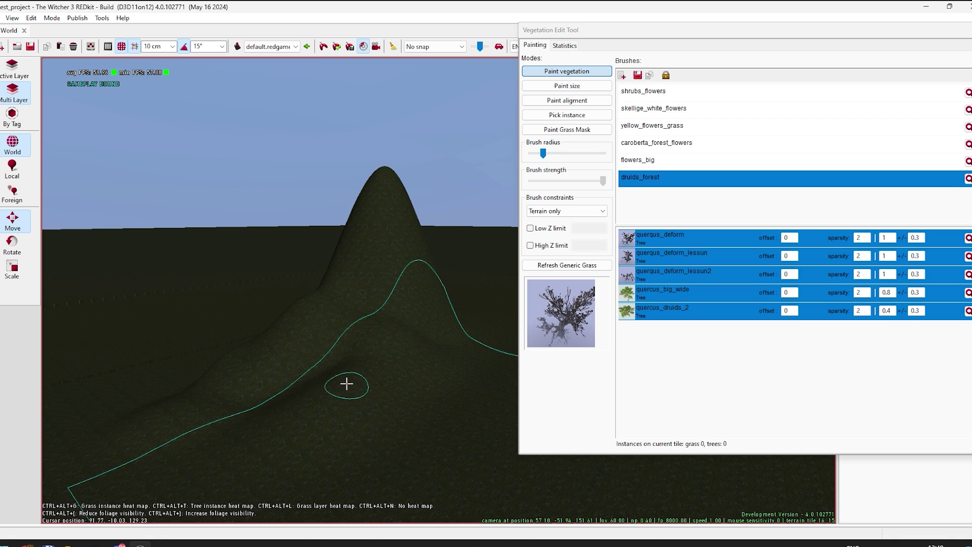
{"action": "left_click", "coordinate": [372, 389]}
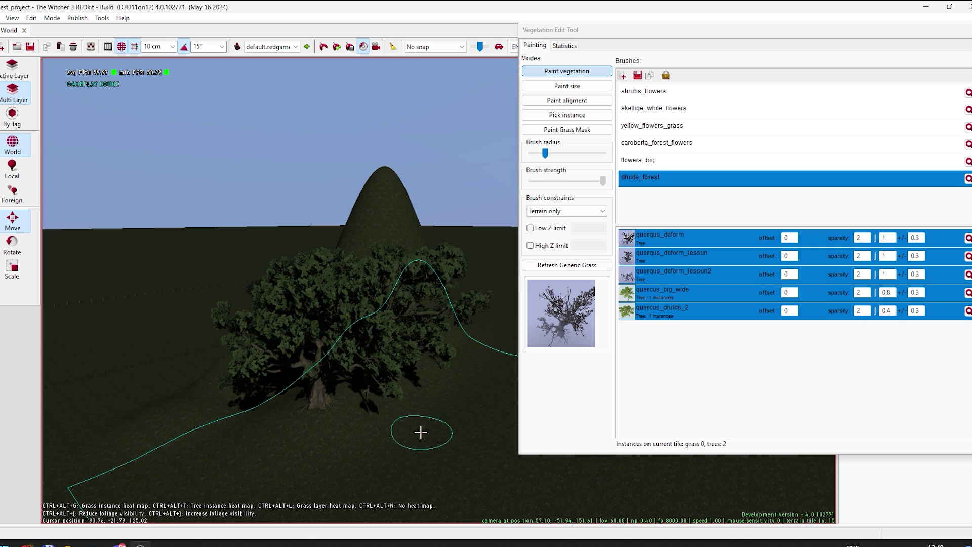
Undo the last painted druids_forest trees and switch to the shrubs_flowers brush
{"action": "key", "text": "ctrl+z"}
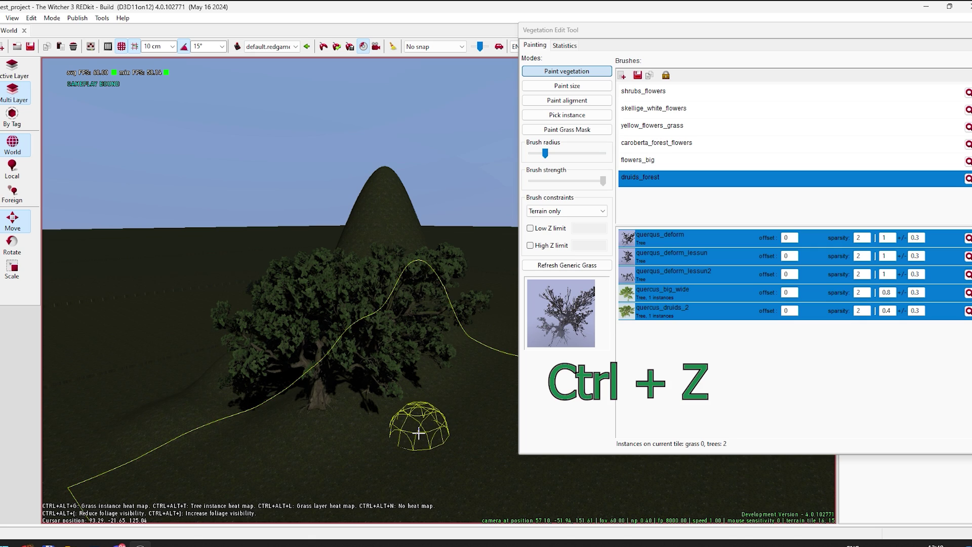
{"action": "left_click", "coordinate": [674, 147]}
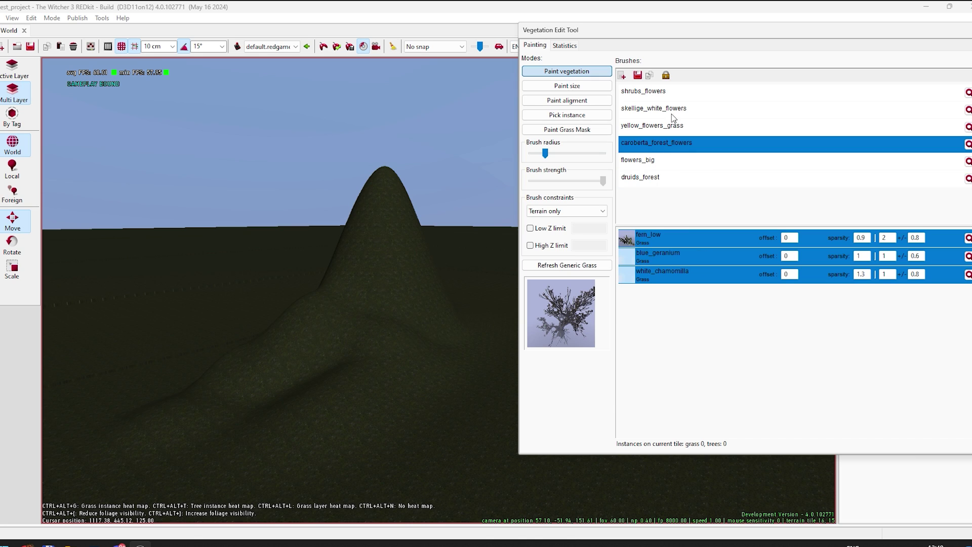
{"action": "left_click", "coordinate": [648, 91]}
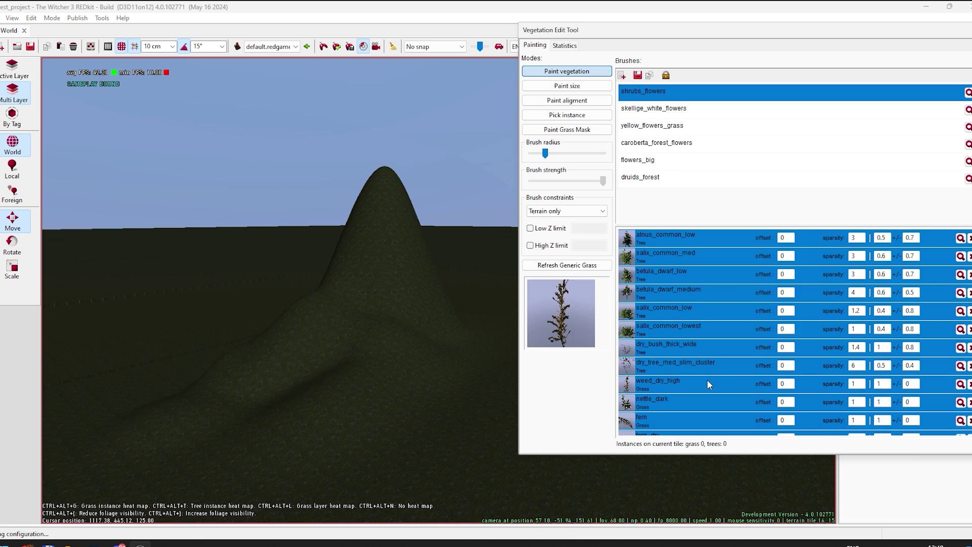
{"action": "scroll", "coordinate": [707, 384], "scroll_direction": "down", "scroll_amount": 3}
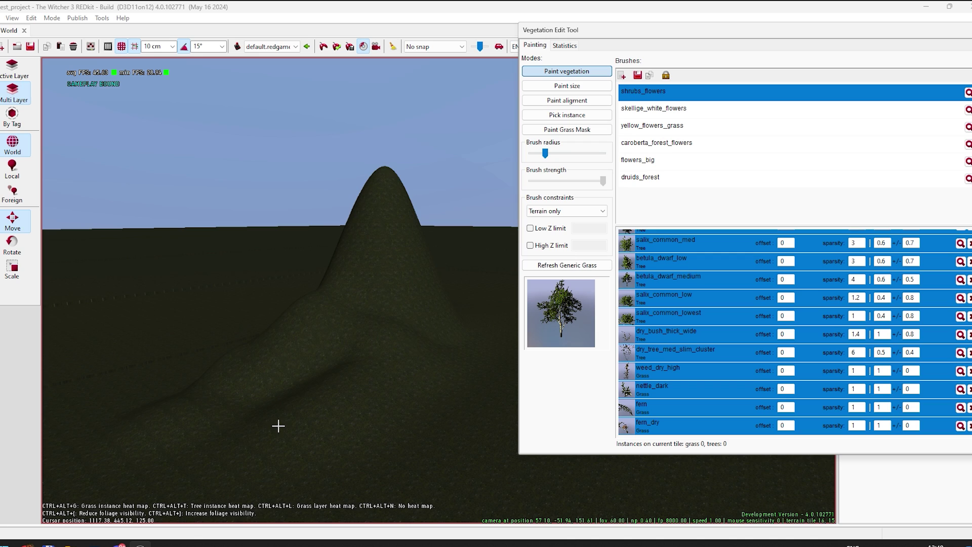
Try to paint shrubs_flowers at the hill's foot with a much larger brush radius, and undo the stroke
{"action": "left_click", "coordinate": [311, 434]}
{"action": "scroll", "coordinate": [314, 428], "scroll_direction": "up", "scroll_amount": 1}
{"action": "scroll", "coordinate": [313, 428], "scroll_direction": "up", "scroll_amount": 2}
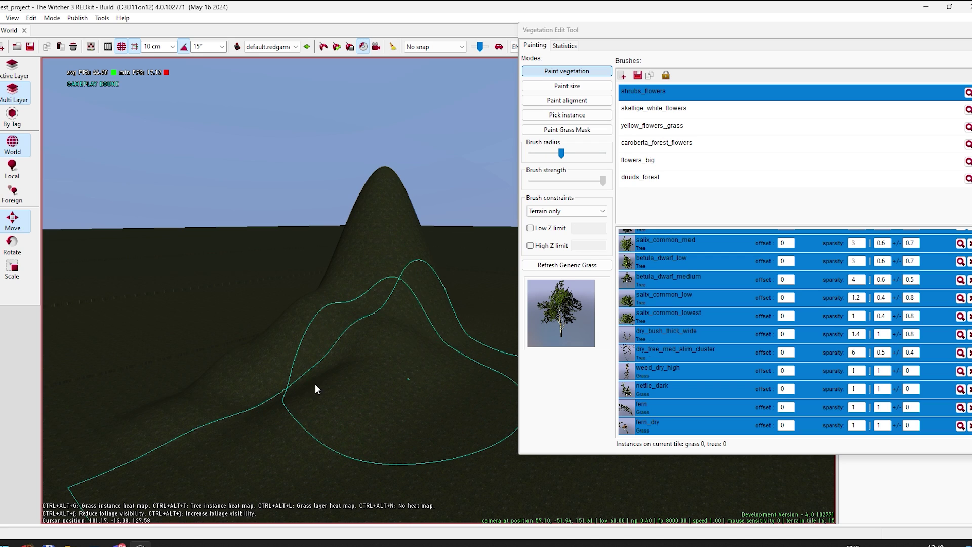
{"action": "left_click", "coordinate": [404, 375]}
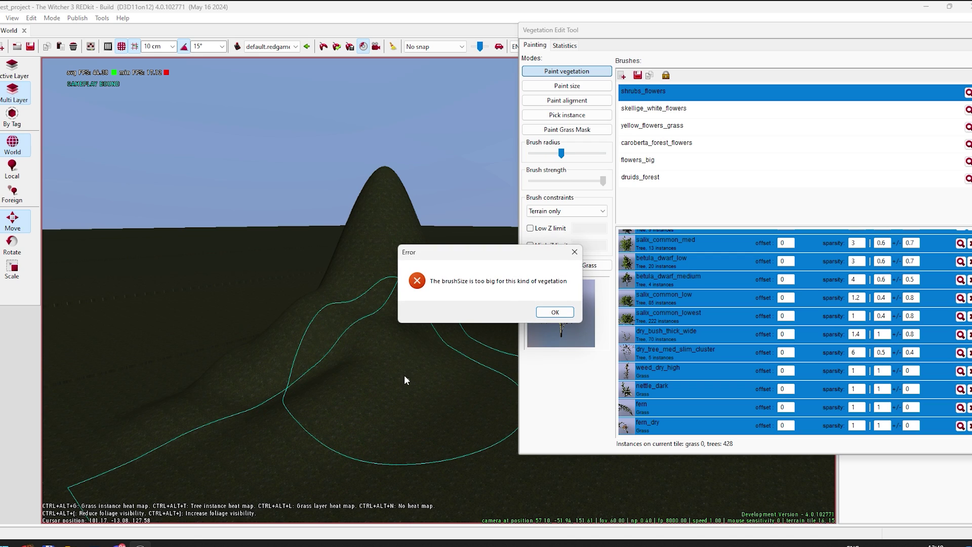
{"action": "left_click", "coordinate": [554, 312]}
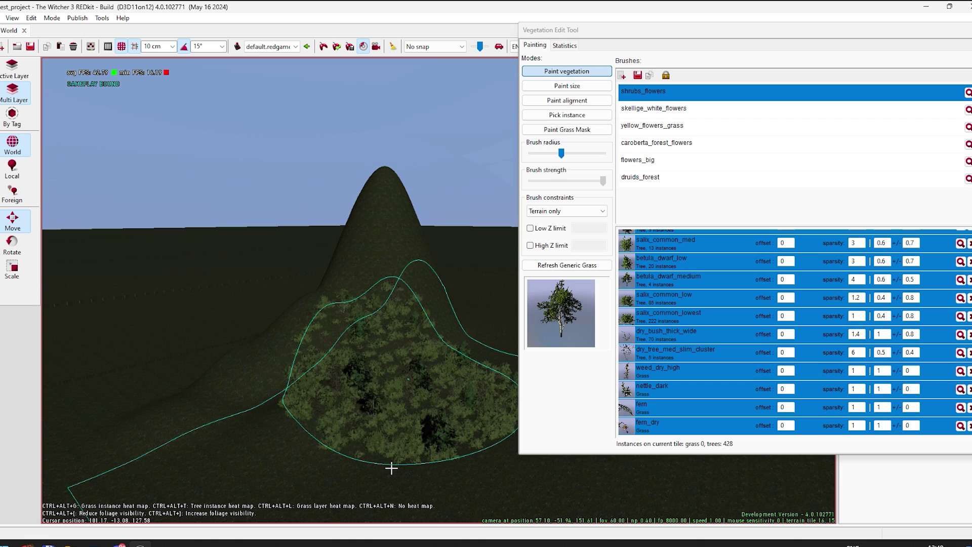
{"action": "key", "text": "ctrl+z"}
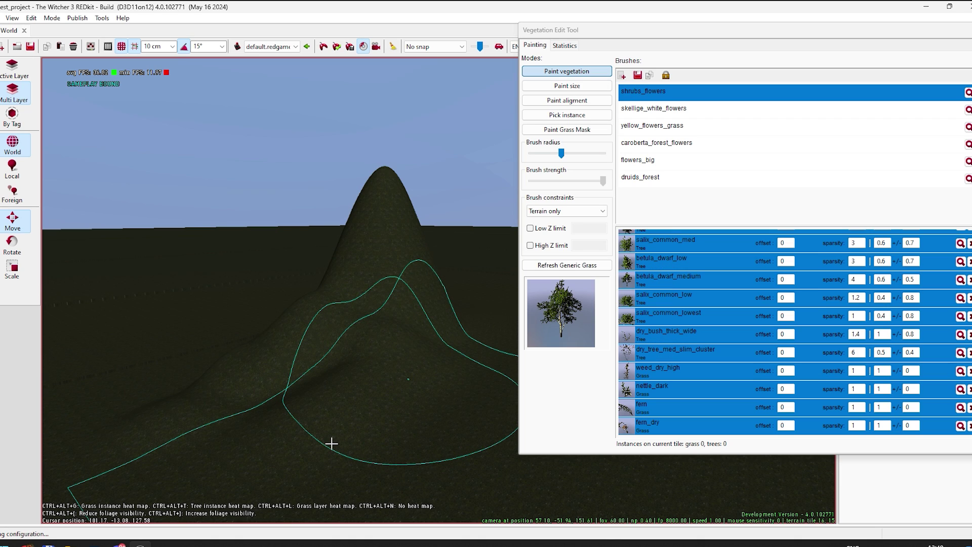
Reduce the brush radius and paint separate patches of shrubs_flowers around the foot and lower slope of the hill
{"action": "scroll", "coordinate": [412, 397], "scroll_direction": "down", "scroll_amount": 2}
{"action": "left_click", "coordinate": [412, 387]}
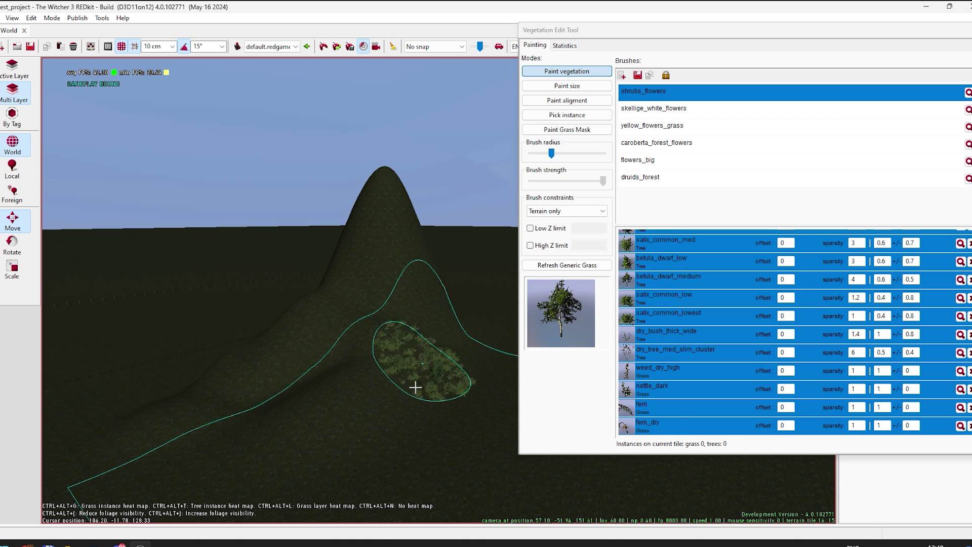
{"action": "left_click", "coordinate": [210, 458]}
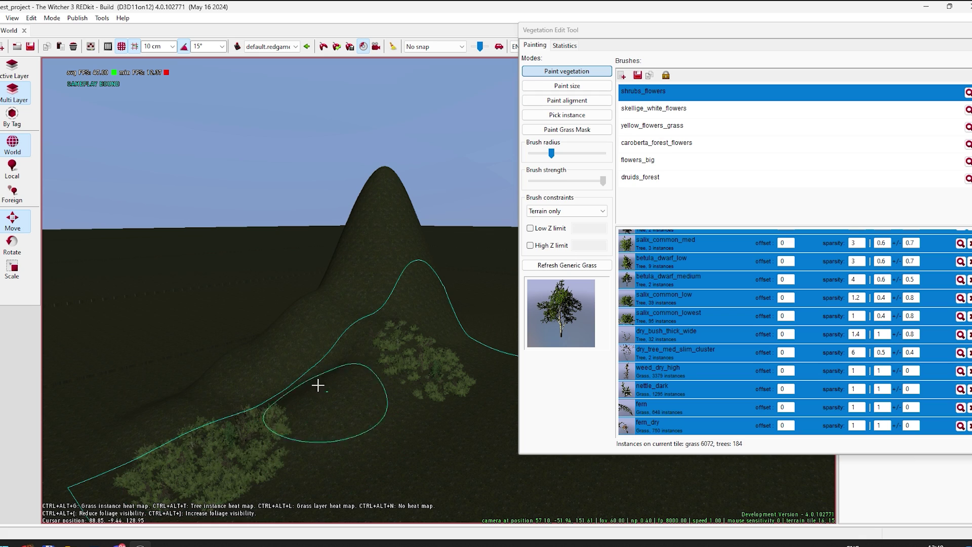
{"action": "left_click", "coordinate": [279, 366]}
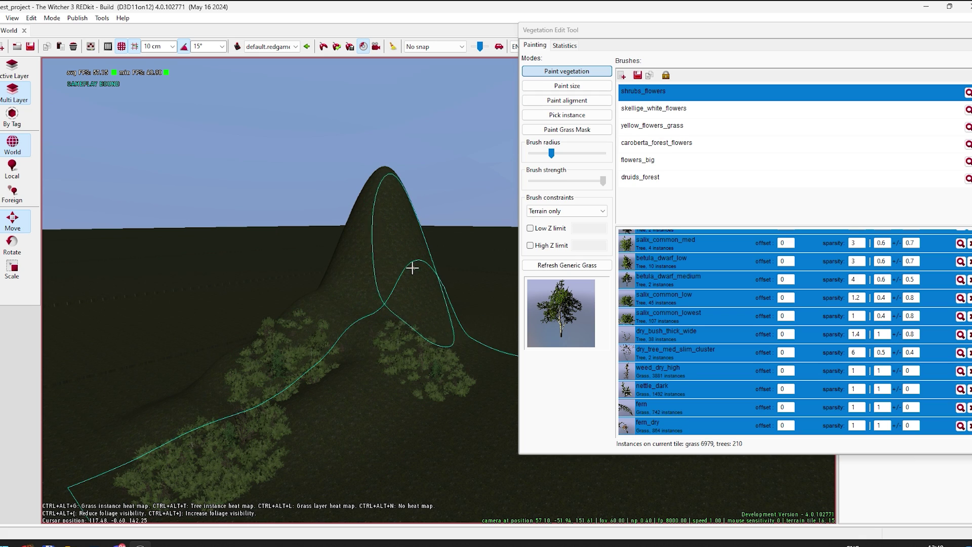
Reduce the brush radius further and paint small clumps of shrubs_flowers up the hill's slopes and beside its base
{"action": "scroll", "coordinate": [400, 266], "scroll_direction": "down", "scroll_amount": 1}
{"action": "scroll", "coordinate": [410, 263], "scroll_direction": "down", "scroll_amount": 1}
{"action": "left_click", "coordinate": [406, 271]}
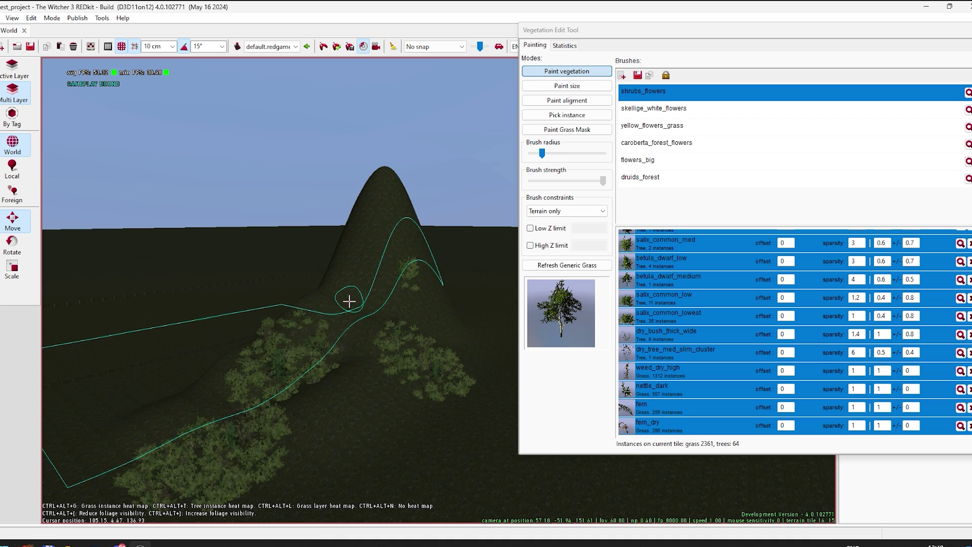
{"action": "left_click", "coordinate": [147, 412]}
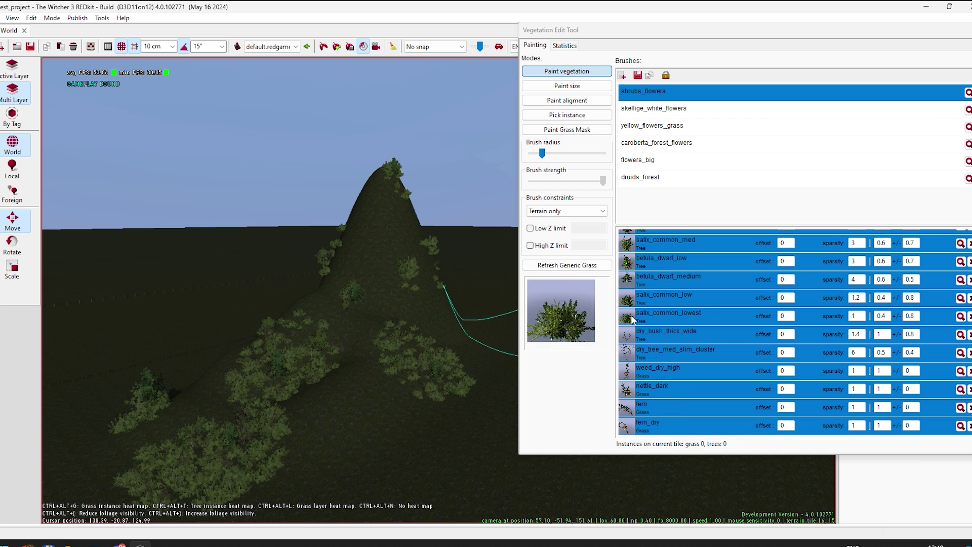
Paint caroberta_forest_flowers on the ground between the shrubs, enlarging the brush radius for wider coverage
{"action": "left_click", "coordinate": [654, 146]}
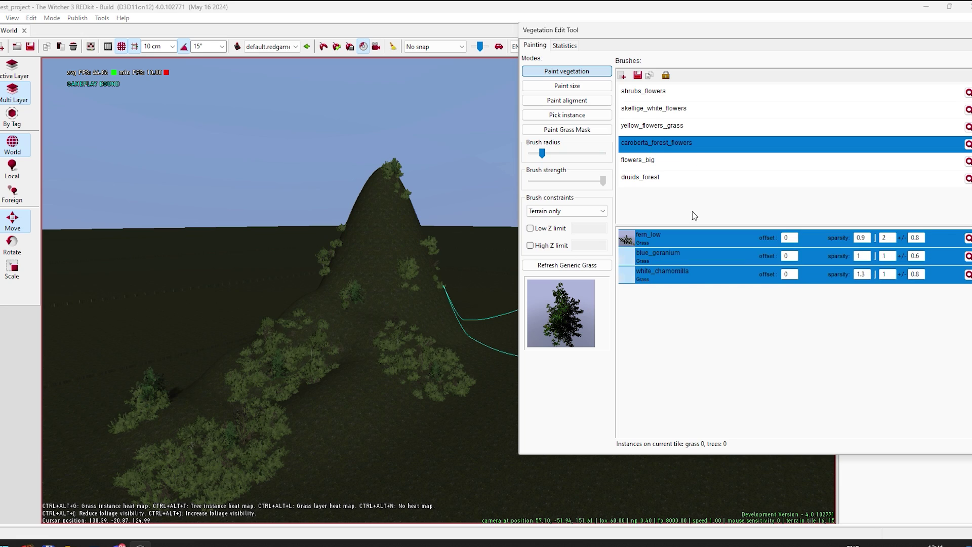
{"action": "left_click_drag", "start_coordinate": [385, 413], "coordinate": [385, 413]}
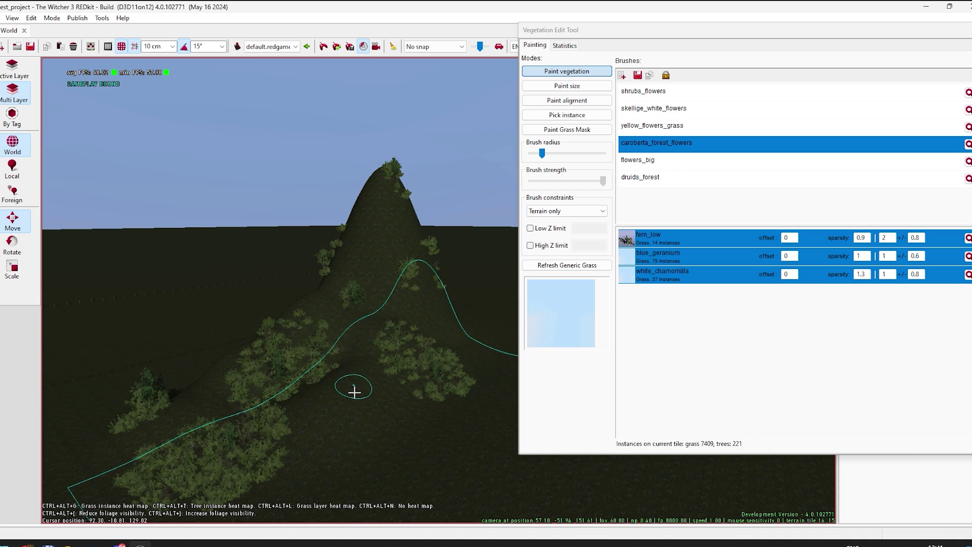
{"action": "scroll", "coordinate": [355, 394], "scroll_direction": "up", "scroll_amount": 4}
{"action": "mouse_move", "coordinate": [371, 411]}
{"action": "left_mouse_down"}
{"action": "mouse_move", "coordinate": [395, 458]}
{"action": "mouse_move", "coordinate": [364, 378]}
{"action": "left_mouse_up"}
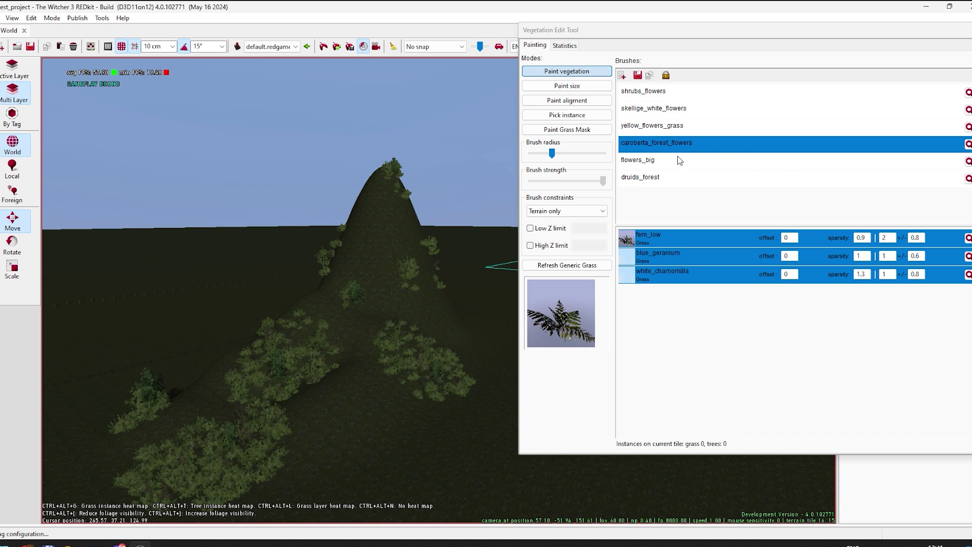
Paint a patch with the flowers_big brush between the shrubs and undo it
{"action": "left_click", "coordinate": [655, 163]}
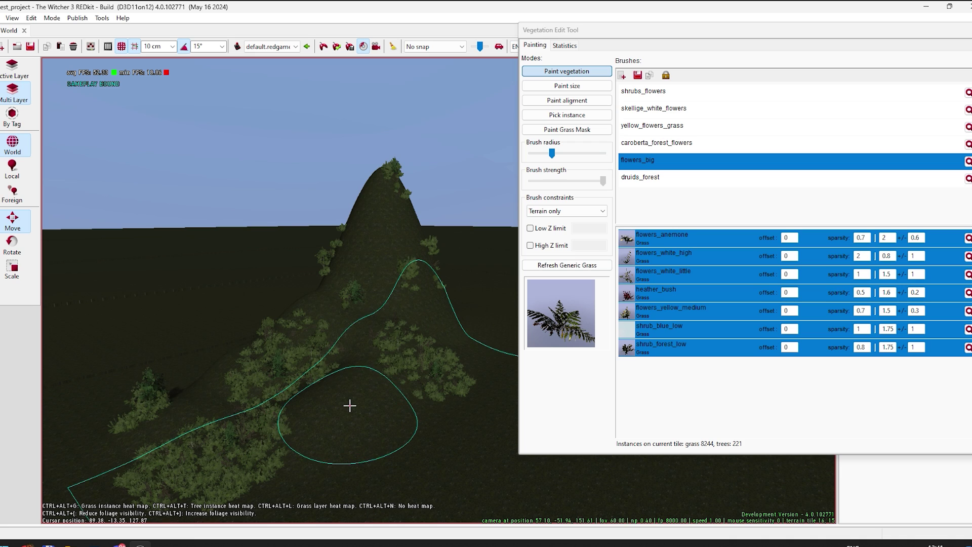
{"action": "left_click", "coordinate": [369, 375]}
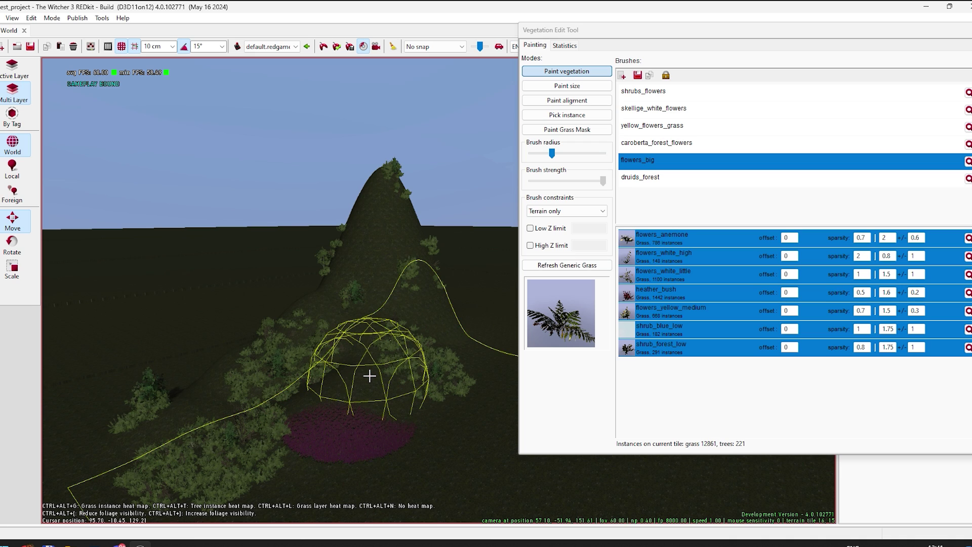
{"action": "key", "text": "ctrl+z"}
Try to paint flowers_big between the shrubs with an enlarged brush, then again with a slightly smaller radius
{"action": "scroll", "coordinate": [356, 401], "scroll_direction": "up", "scroll_amount": 5}
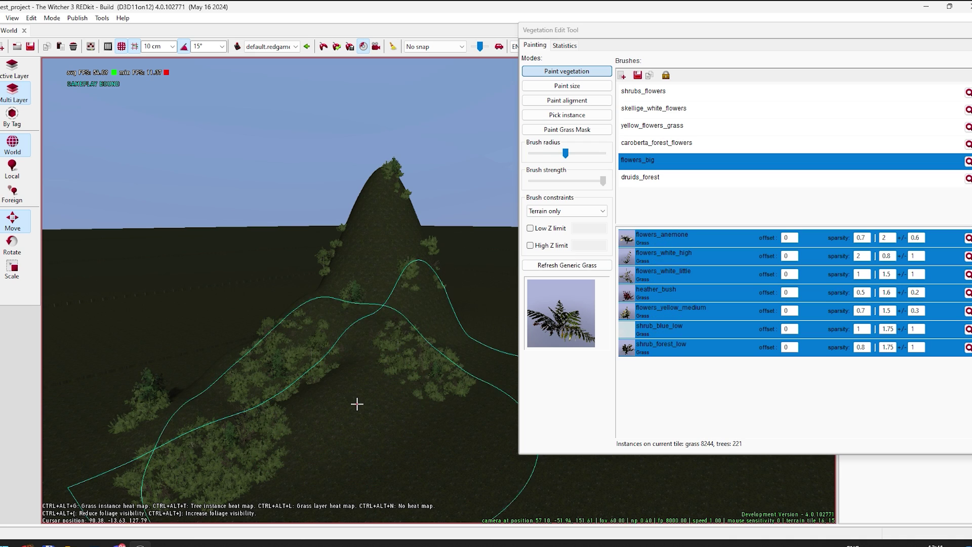
{"action": "left_click", "coordinate": [359, 397]}
{"action": "left_click", "coordinate": [543, 311]}
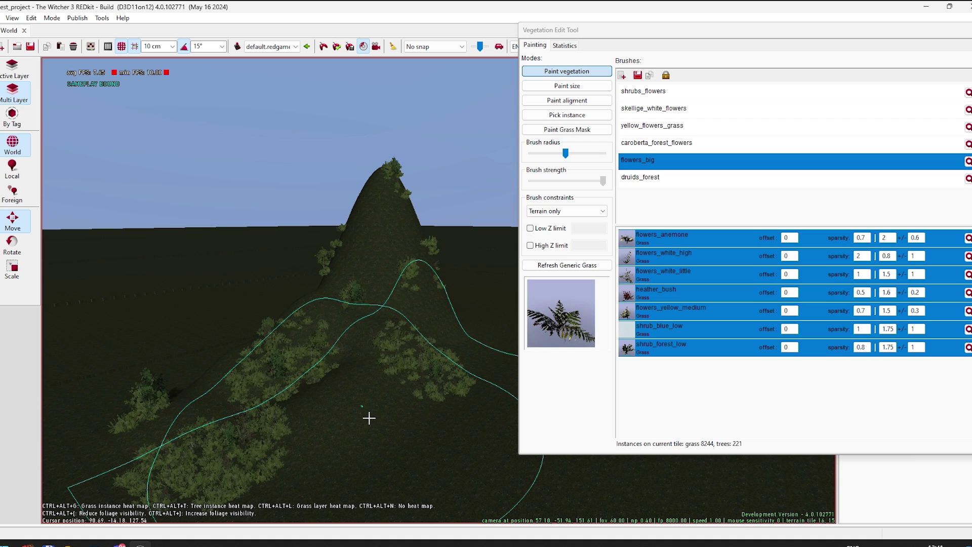
{"action": "scroll", "coordinate": [370, 410], "scroll_direction": "down", "scroll_amount": 2, "text": "ctrl"}
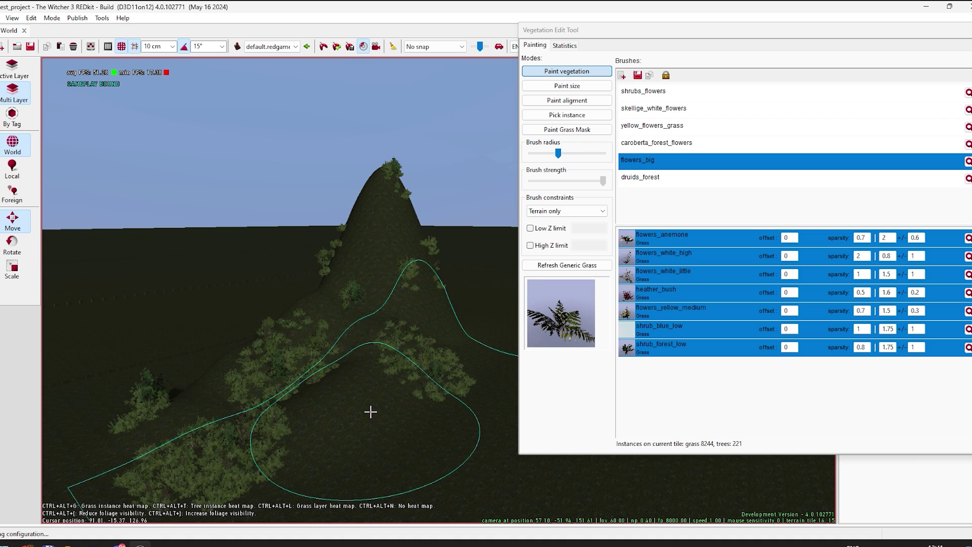
{"action": "left_click", "coordinate": [370, 411]}
{"action": "left_click", "coordinate": [544, 312]}
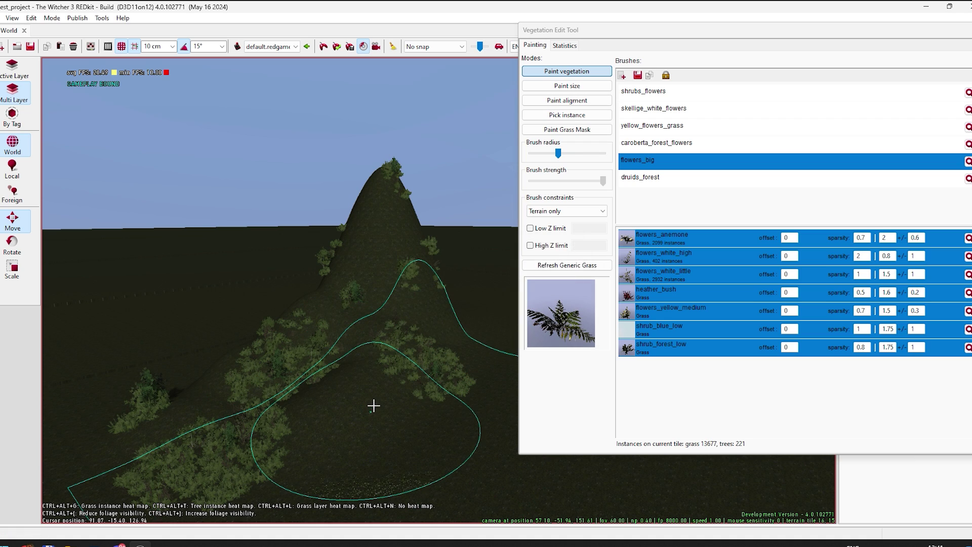
Paint flowers_big patches across the hill's foot and slope with a smaller brush, and erase the painted flowers with an enlarged one
{"action": "scroll", "coordinate": [373, 405], "scroll_direction": "down", "scroll_amount": 3, "text": "ctrl"}
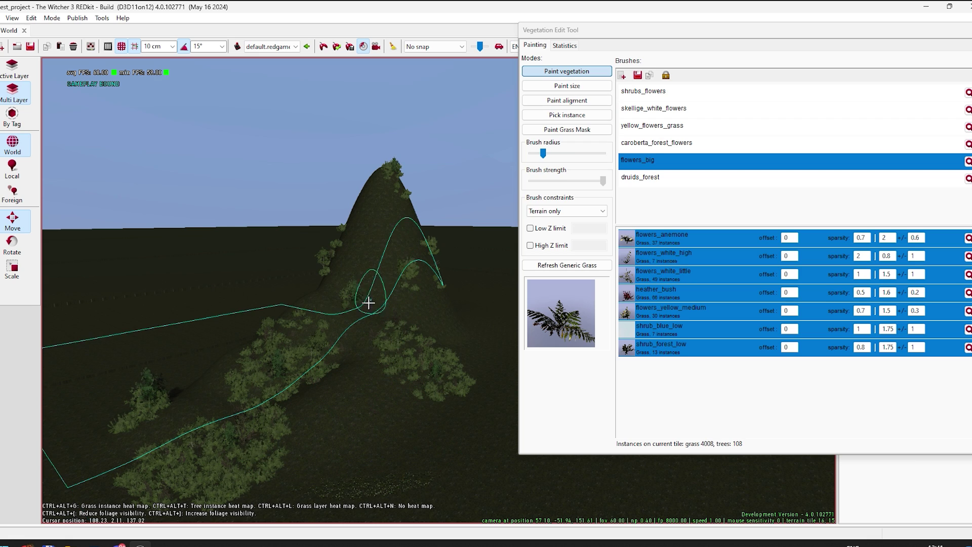
{"action": "mouse_move", "coordinate": [332, 433]}
{"action": "left_mouse_down"}
{"action": "mouse_move", "coordinate": [336, 460]}
{"action": "mouse_move", "coordinate": [362, 453]}
{"action": "left_mouse_up"}
{"action": "key", "text": "shift+w"}
{"action": "right_click_drag", "start_coordinate": [363, 453], "coordinate": [373, 448]}
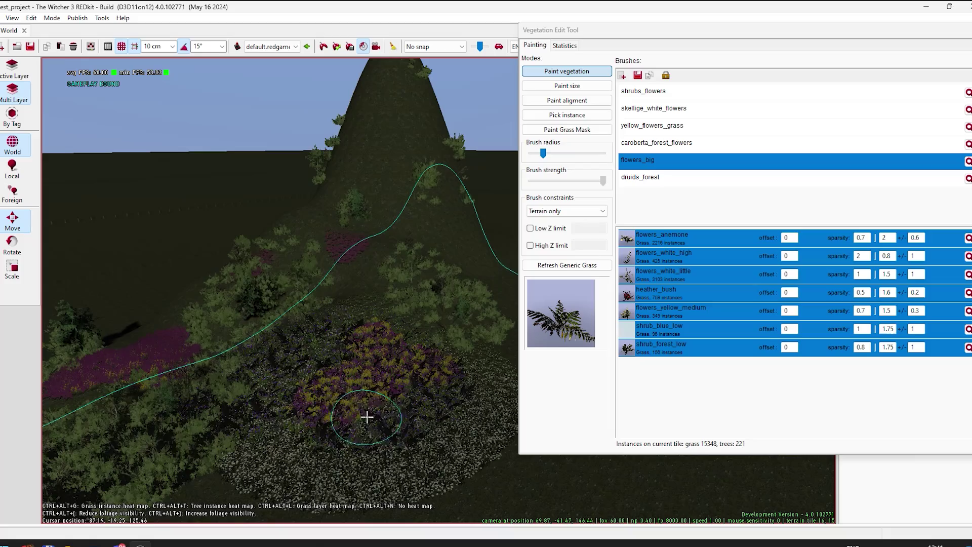
{"action": "scroll", "coordinate": [366, 419], "scroll_direction": "up", "scroll_amount": 1, "text": "ctrl"}
{"action": "mouse_move", "coordinate": [367, 419]}
{"action": "left_mouse_down", "text": "ctrl"}
{"action": "mouse_move", "coordinate": [423, 362]}
{"action": "mouse_move", "coordinate": [74, 384]}
{"action": "mouse_move", "coordinate": [452, 389]}
{"action": "mouse_move", "coordinate": [373, 310]}
{"action": "mouse_move", "coordinate": [330, 381]}
{"action": "mouse_move", "coordinate": [343, 338]}
{"action": "mouse_move", "coordinate": [391, 336]}
{"action": "left_mouse_up", "text": "ctrl"}
{"action": "scroll", "coordinate": [347, 384], "scroll_direction": "up", "scroll_amount": 3, "text": "ctrl"}
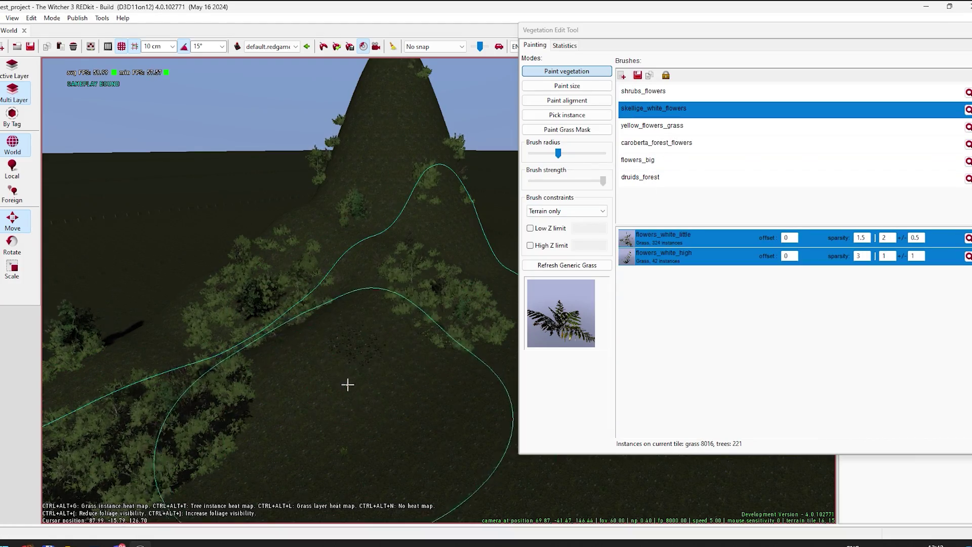
Paint skellige_white_flowers over the ground among the shrubs at the hill's foot
{"action": "right_click_drag", "start_coordinate": [348, 384], "coordinate": [347, 375]}
{"action": "key", "text": "shift+w"}
{"action": "mouse_move", "coordinate": [347, 374]}
{"action": "left_mouse_down"}
{"action": "mouse_move", "coordinate": [334, 275]}
{"action": "mouse_move", "coordinate": [269, 262]}
{"action": "mouse_move", "coordinate": [303, 356]}
{"action": "left_mouse_up"}
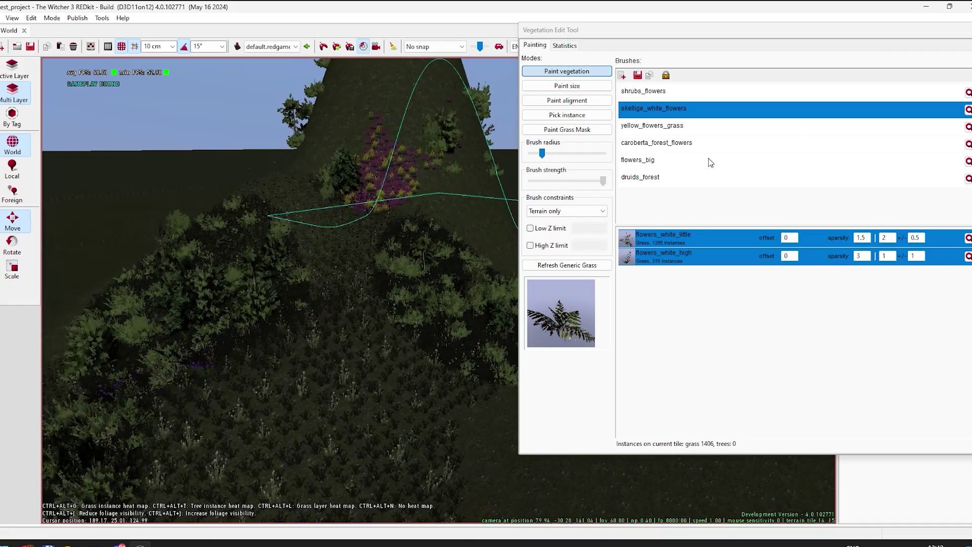
Use the yellow_flowers_grass and flowers_big brushes in turn to paint flowers over the hill's foot and lower slope
{"action": "left_click", "coordinate": [707, 125]}
{"action": "left_click", "coordinate": [707, 166]}
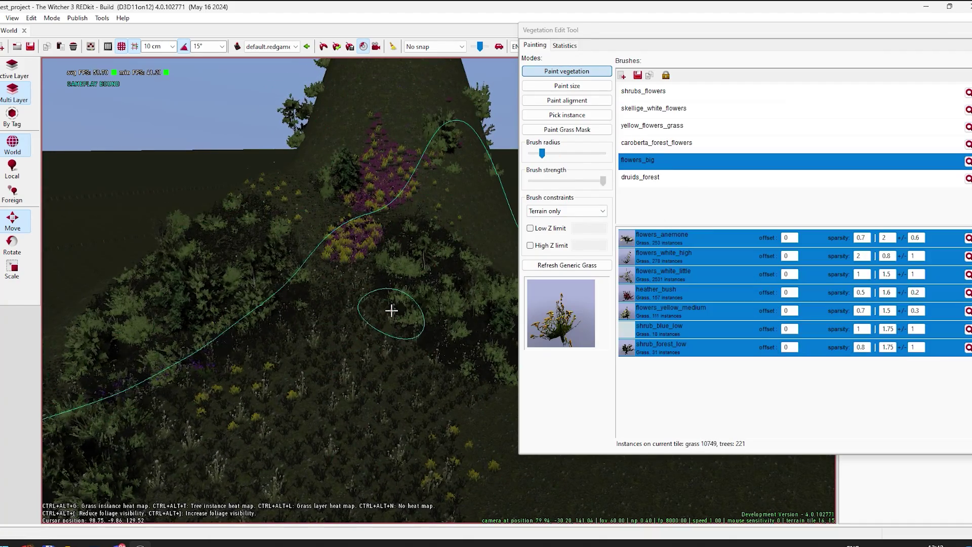
{"action": "scroll", "coordinate": [430, 389], "scroll_direction": "up", "scroll_amount": 3, "text": "ctrl"}
{"action": "mouse_move", "coordinate": [430, 389]}
{"action": "left_mouse_down", "text": "ctrl"}
{"action": "mouse_move", "coordinate": [351, 186]}
{"action": "mouse_move", "coordinate": [433, 184]}
{"action": "left_mouse_up", "text": "ctrl"}
Switch to the caroberta_forest_flowers brush and paint it across the hill's slope
{"action": "left_click", "coordinate": [707, 144]}
{"action": "key", "text": "w"}
{"action": "mouse_move", "coordinate": [333, 327]}
{"action": "right_mouse_down"}
{"action": "mouse_move", "coordinate": [334, 304]}
{"action": "mouse_move", "coordinate": [403, 336]}
{"action": "mouse_move", "coordinate": [512, 302]}
{"action": "right_mouse_up"}
{"action": "scroll", "coordinate": [377, 331], "scroll_direction": "down", "scroll_amount": 1}
{"action": "key", "text": "w"}
{"action": "right_click_drag", "start_coordinate": [378, 331], "coordinate": [423, 344]}
{"action": "scroll", "coordinate": [364, 350], "scroll_direction": "up", "scroll_amount": 1}
{"action": "mouse_move", "coordinate": [354, 334]}
{"action": "left_mouse_down"}
{"action": "mouse_move", "coordinate": [347, 356]}
{"action": "mouse_move", "coordinate": [191, 472]}
{"action": "mouse_move", "coordinate": [238, 430]}
{"action": "left_mouse_up"}
Paint flowers_big on the hill's slope, followed by its shrub_blue_low entry alone
{"action": "left_click", "coordinate": [653, 161]}
{"action": "left_click_drag", "start_coordinate": [354, 304], "coordinate": [430, 344]}
{"action": "left_click", "coordinate": [651, 332]}
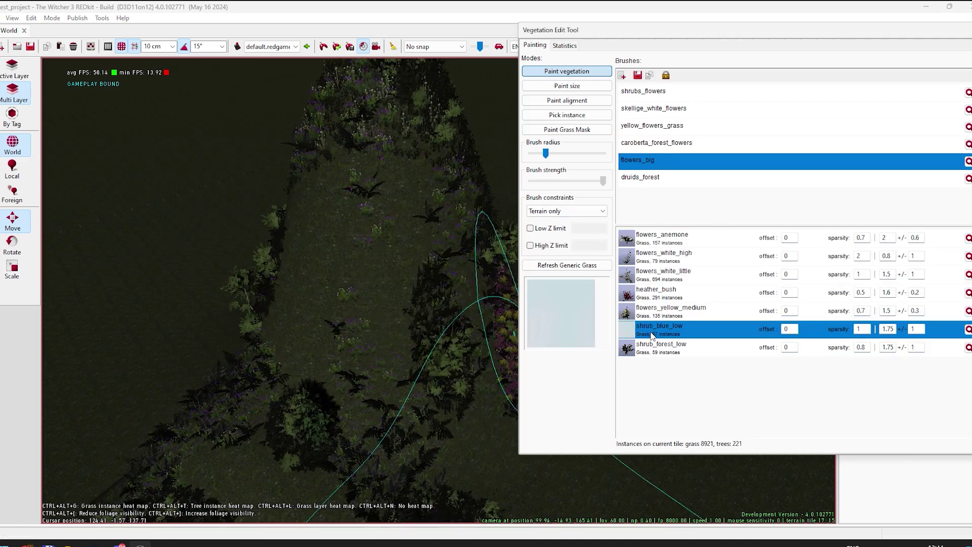
{"action": "left_click_drag", "start_coordinate": [435, 395], "coordinate": [477, 464]}
Paint the heather_bush, flowers_white_little and flowers_yellow_medium entries individually on the hill's slope
{"action": "left_click", "coordinate": [652, 294]}
{"action": "scroll", "coordinate": [374, 305], "scroll_direction": "up", "scroll_amount": 1}
{"action": "left_click_drag", "start_coordinate": [281, 248], "coordinate": [322, 308], "text": "ctrl"}
{"action": "left_click", "coordinate": [658, 275]}
{"action": "left_click_drag", "start_coordinate": [304, 294], "coordinate": [286, 324]}
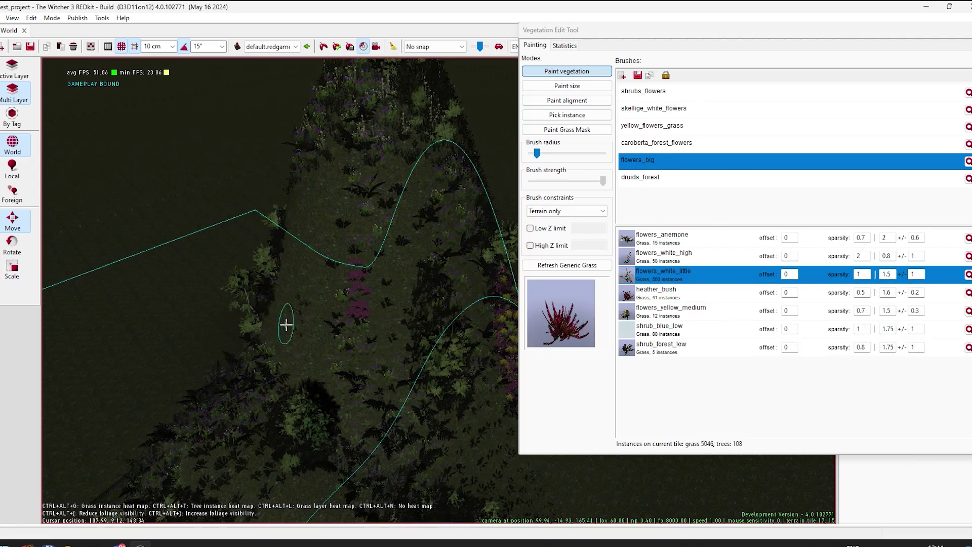
{"action": "left_click", "coordinate": [668, 311]}
{"action": "mouse_move", "coordinate": [260, 354]}
{"action": "left_mouse_down"}
{"action": "mouse_move", "coordinate": [193, 412]}
{"action": "mouse_move", "coordinate": [329, 104]}
{"action": "left_mouse_up"}
Switch to the druids_forest brush and paint a group of trees on the flat ground beside the hill, adjusting the brush radius
{"action": "left_click", "coordinate": [651, 178]}
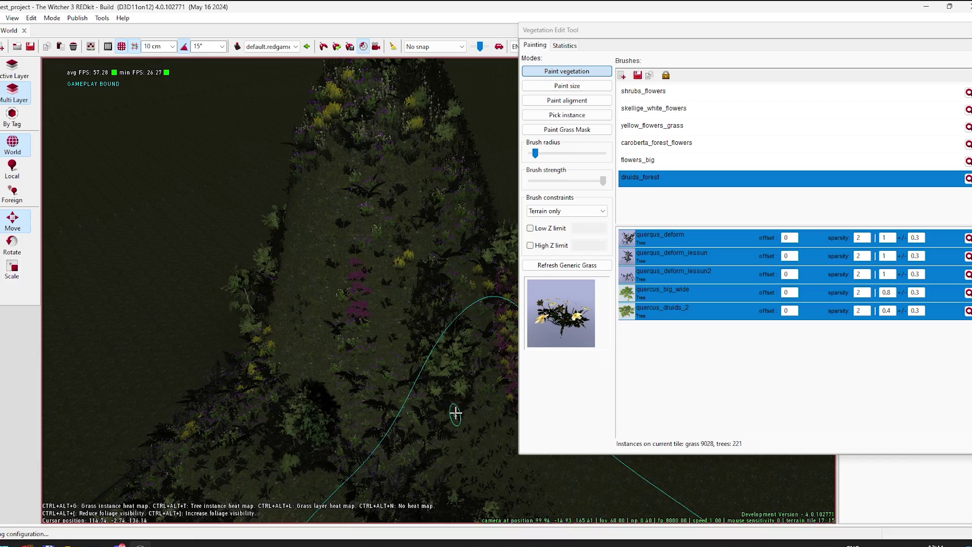
{"action": "scroll", "coordinate": [354, 385], "scroll_direction": "up", "scroll_amount": 3}
{"action": "left_click_drag", "start_coordinate": [198, 273], "coordinate": [162, 299]}
{"action": "scroll", "coordinate": [156, 424], "scroll_direction": "up", "scroll_amount": 3}
{"action": "scroll", "coordinate": [309, 315], "scroll_direction": "down", "scroll_amount": 5}
{"action": "left_click", "coordinate": [309, 314]}
{"action": "left_click", "coordinate": [673, 271]}
{"action": "left_click_drag", "start_coordinate": [308, 315], "coordinate": [323, 277], "text": "ctrl"}
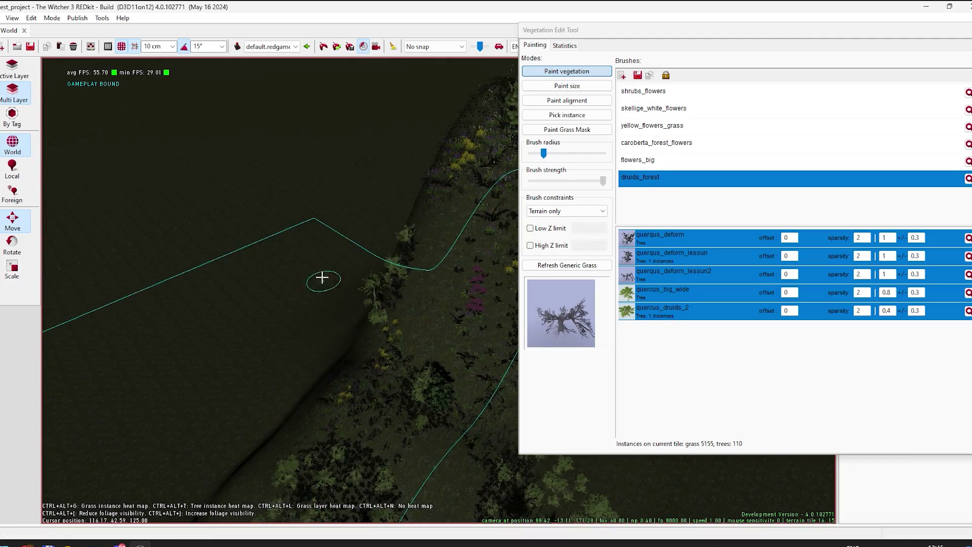
{"action": "scroll", "coordinate": [314, 314], "scroll_direction": "up", "scroll_amount": 3}
{"action": "left_click_drag", "start_coordinate": [202, 314], "coordinate": [152, 355]}
{"action": "mouse_move", "coordinate": [304, 364]}
{"action": "right_mouse_down"}
{"action": "mouse_move", "coordinate": [267, 366]}
{"action": "mouse_move", "coordinate": [324, 389]}
{"action": "mouse_move", "coordinate": [316, 384]}
{"action": "right_mouse_up"}
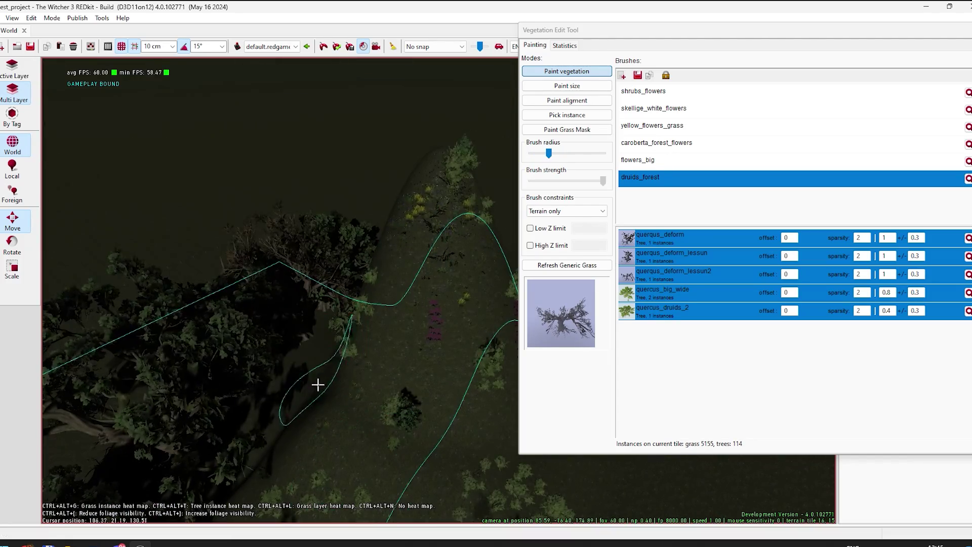
Reduce the brush radius and paint only the salix_common_low entry of shrubs_flowers between the trees and the hill
{"action": "scroll", "coordinate": [317, 384], "scroll_direction": "down", "scroll_amount": 3}
{"action": "left_click", "coordinate": [656, 143]}
{"action": "left_click", "coordinate": [655, 96]}
{"action": "left_click", "coordinate": [668, 292]}
{"action": "scroll", "coordinate": [314, 362], "scroll_direction": "up", "scroll_amount": 2}
{"action": "left_click", "coordinate": [668, 310]}
{"action": "left_click", "coordinate": [313, 384]}
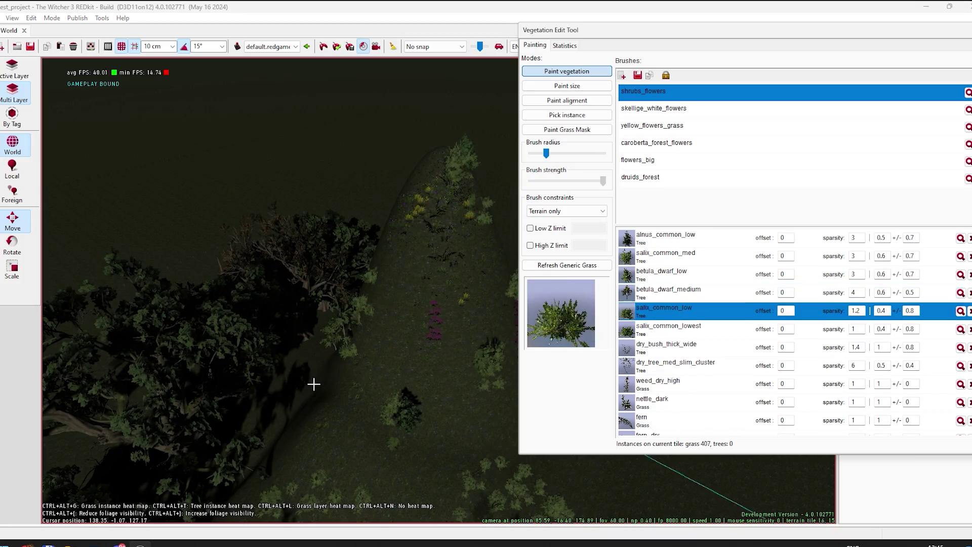
Paint the weed_dry_high, nettle_dark and fern_dry entries of shrubs_flowers individually on the hill's slope
{"action": "left_click", "coordinate": [676, 365]}
{"action": "left_click", "coordinate": [668, 383]}
{"action": "left_click", "coordinate": [471, 445]}
{"action": "scroll", "coordinate": [668, 388], "scroll_direction": "down", "scroll_amount": 1}
{"action": "left_click", "coordinate": [668, 389]}
{"action": "left_click", "coordinate": [440, 458]}
{"action": "left_click", "coordinate": [668, 426]}
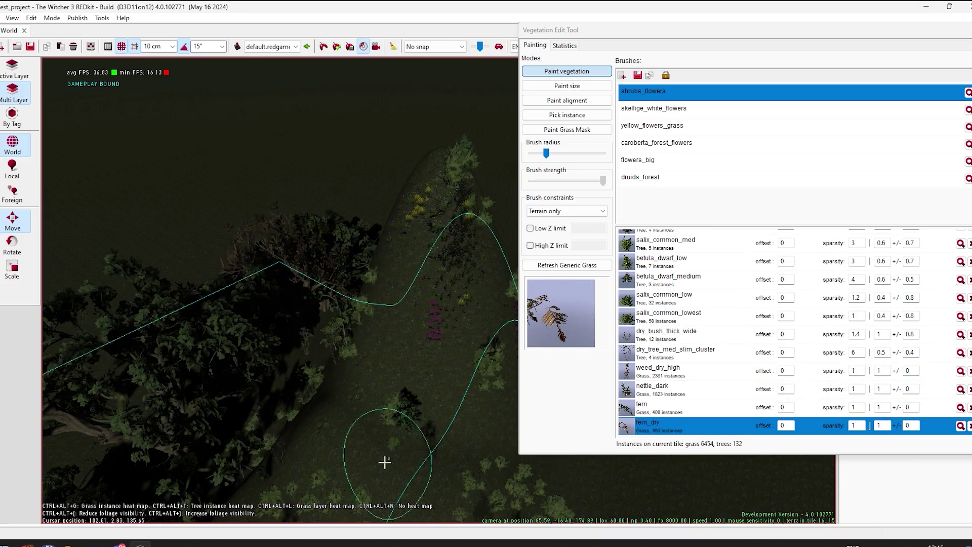
Paint more nettle_dark along the hill's steep side facing the trees
{"action": "mouse_move", "coordinate": [386, 462]}
{"action": "right_mouse_down"}
{"action": "mouse_move", "coordinate": [449, 326]}
{"action": "mouse_move", "coordinate": [395, 284]}
{"action": "right_mouse_up"}
{"action": "left_click", "coordinate": [668, 390]}
{"action": "left_click", "coordinate": [336, 341]}
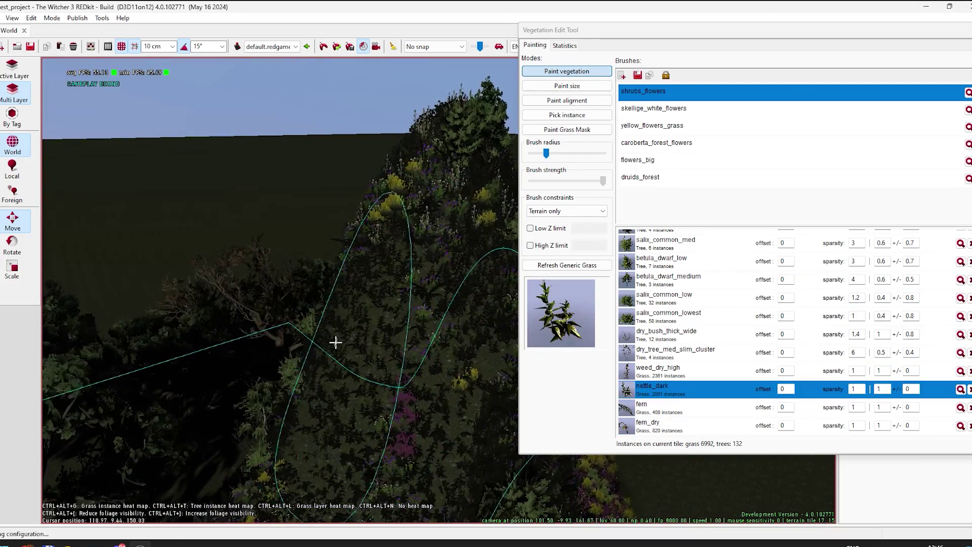
Paint only the salix_common_lowest entry of shrubs_flowers at the foot of the hill with a smaller brush radius
{"action": "left_click", "coordinate": [668, 315]}
{"action": "scroll", "coordinate": [304, 436], "scroll_direction": "down", "scroll_amount": 2}
{"action": "left_click", "coordinate": [304, 436]}
Paint the skellige_white_flowers brush on the hill's slope and close the Vegetation Edit Tool
{"action": "left_click", "coordinate": [654, 109]}
{"action": "left_click", "coordinate": [351, 338]}
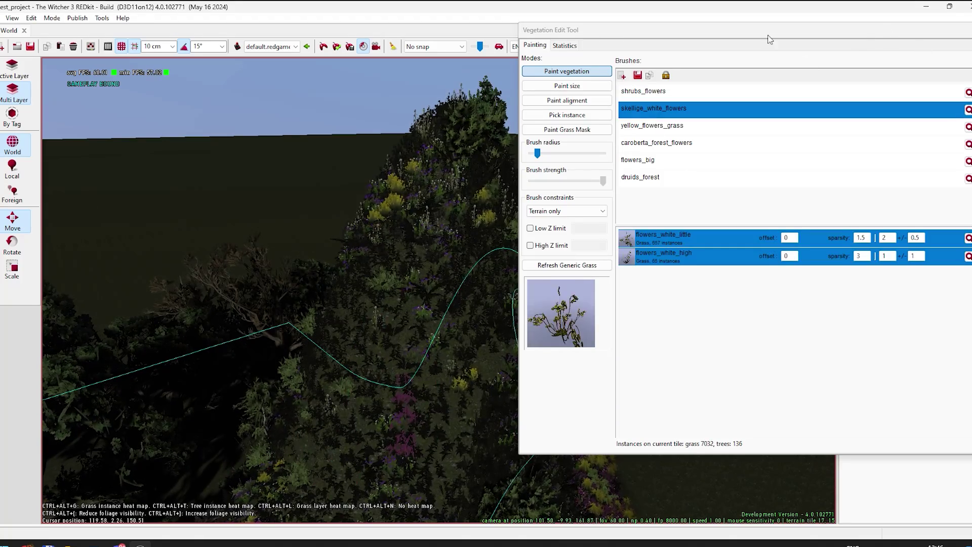
{"action": "left_click_drag", "start_coordinate": [767, 35], "coordinate": [630, 44]}
{"action": "left_click", "coordinate": [839, 41]}
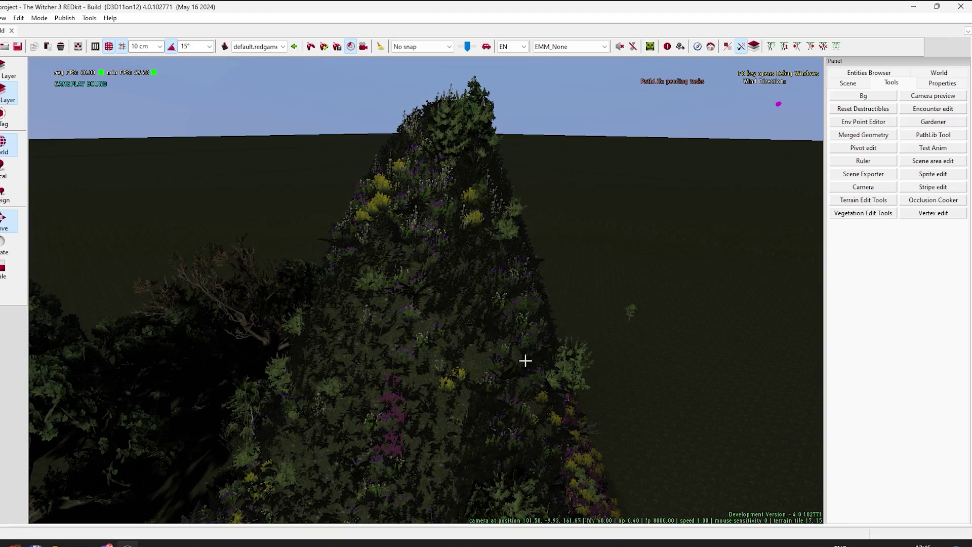
Fly up to the hilltop and examine the painted shrubs, flowers and trees up close
{"action": "right_click_drag", "start_coordinate": [525, 361], "coordinate": [476, 315]}
{"action": "right_click_drag", "start_coordinate": [438, 249], "coordinate": [400, 176]}
{"action": "key", "text": "shift+w"}
{"action": "key", "text": "w"}
{"action": "key", "text": "s"}
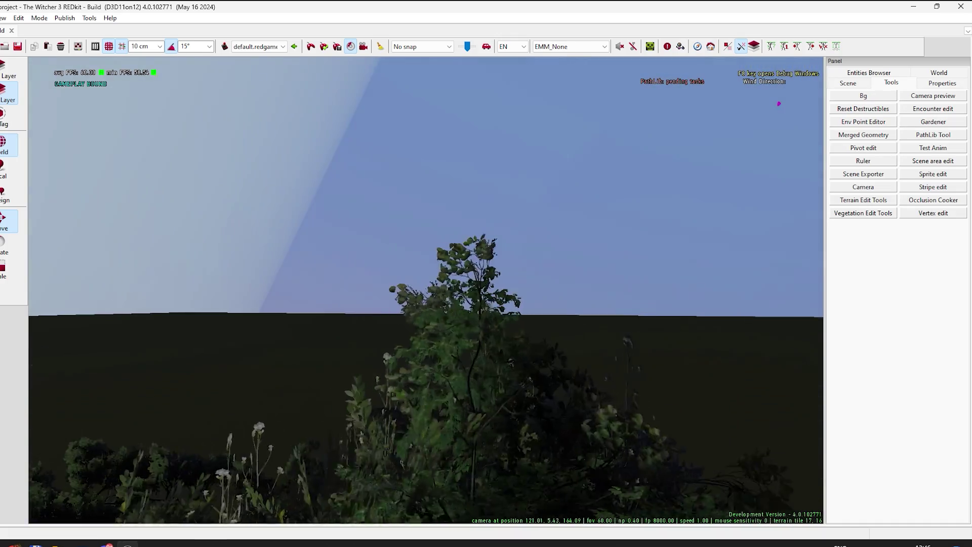
{"action": "right_click_drag", "start_coordinate": [463, 190], "coordinate": [463, 209]}
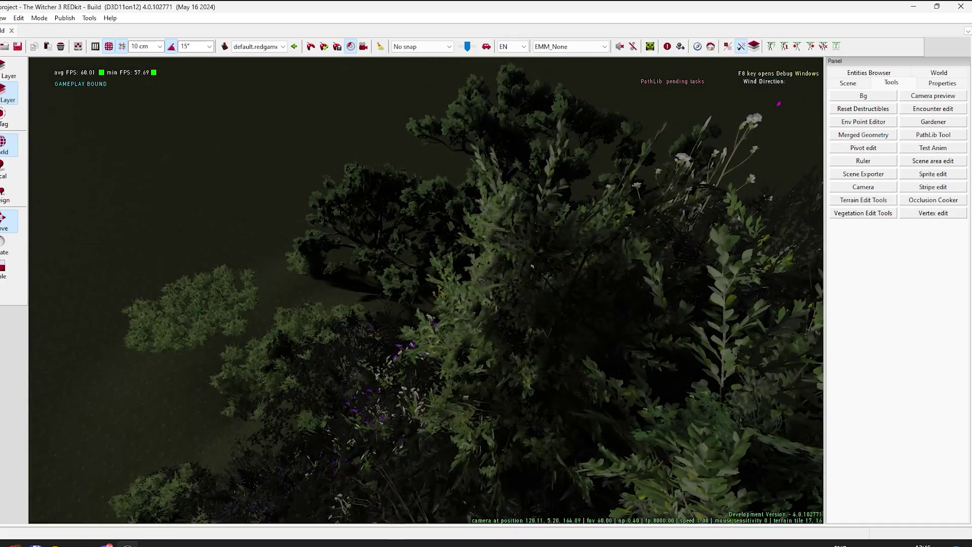
{"action": "right_click_drag", "start_coordinate": [452, 281], "coordinate": [481, 235]}
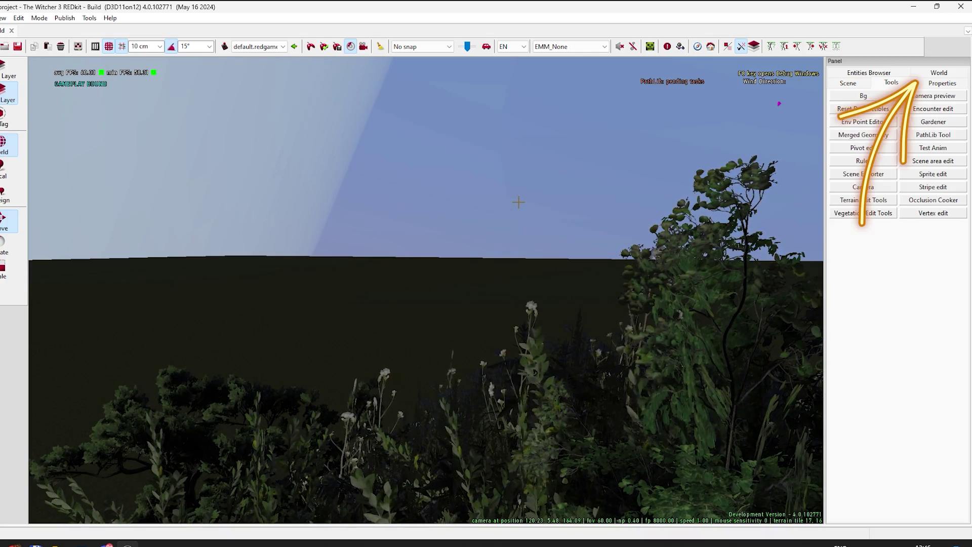
Show the world's properties in a widened panel and expand environmentParameters to reach environmentDefinition and weatherTemplate
{"action": "left_click", "coordinate": [945, 73]}
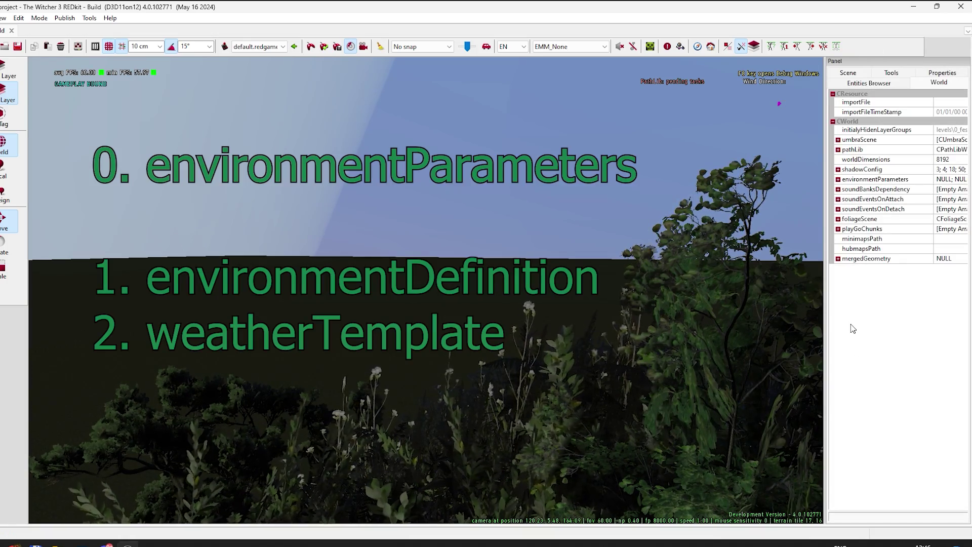
{"action": "left_click_drag", "start_coordinate": [825, 316], "coordinate": [784, 319]}
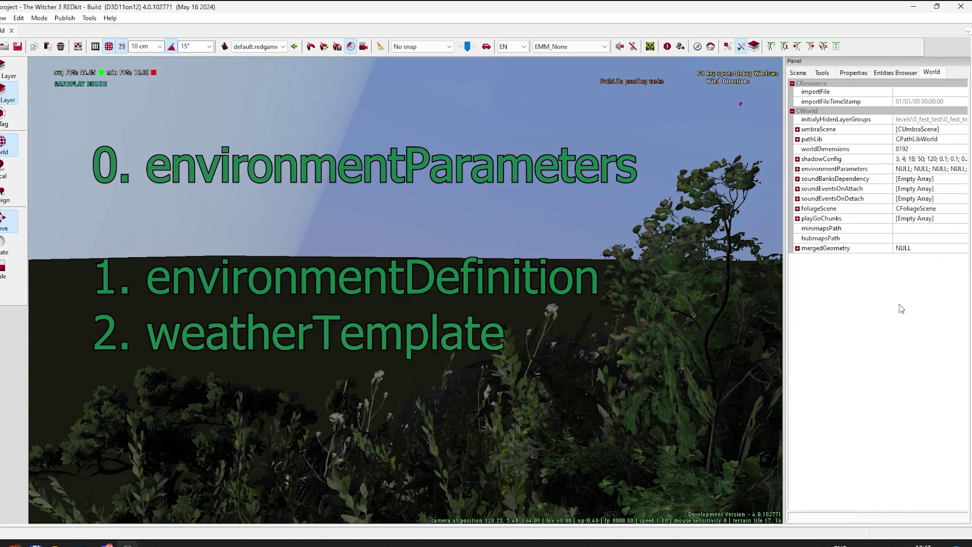
{"action": "left_click_drag", "start_coordinate": [754, 316], "coordinate": [754, 316]}
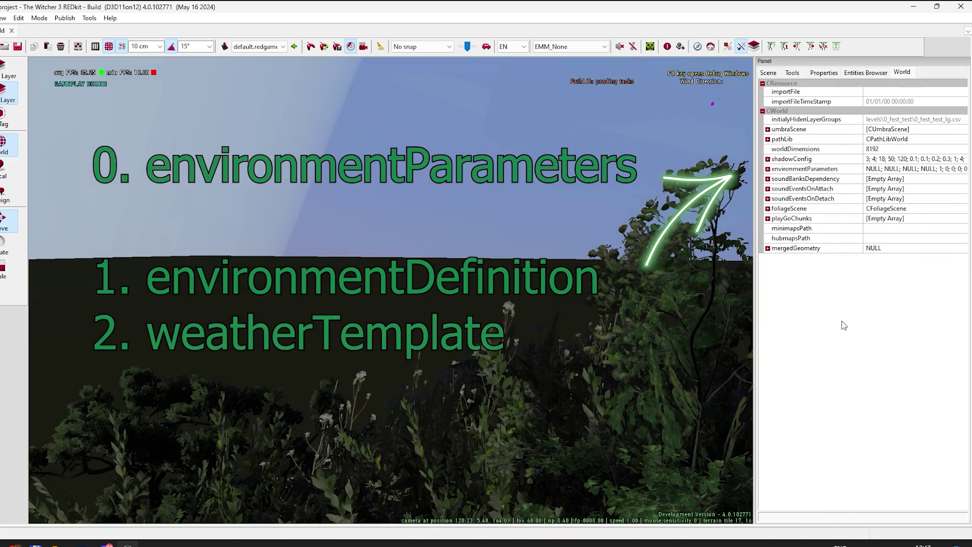
{"action": "left_click", "coordinate": [780, 169]}
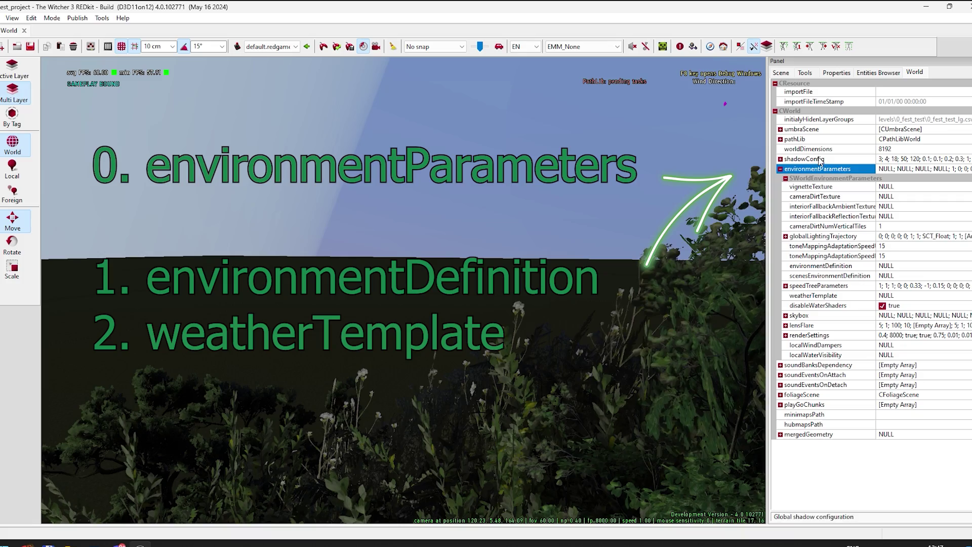
{"action": "left_click", "coordinate": [897, 280]}
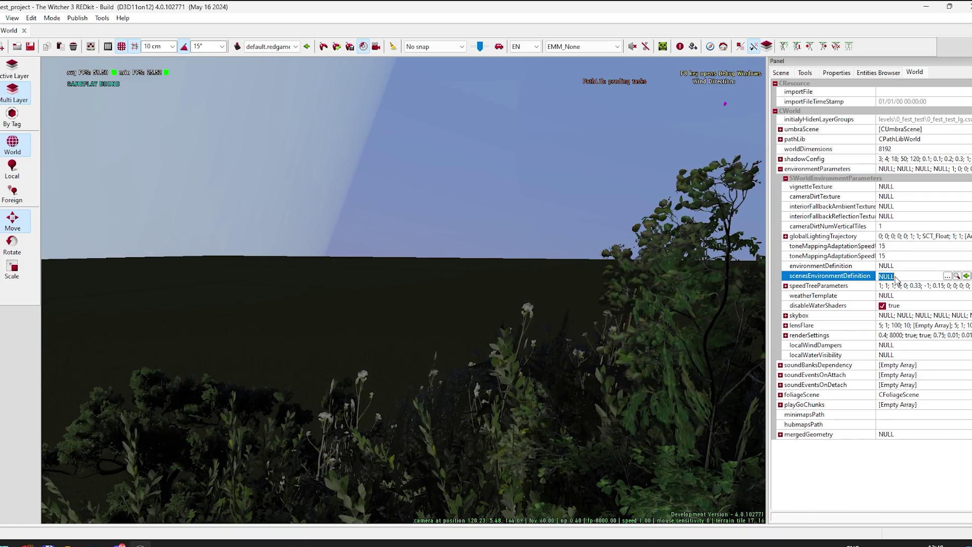
{"action": "left_click", "coordinate": [853, 297]}
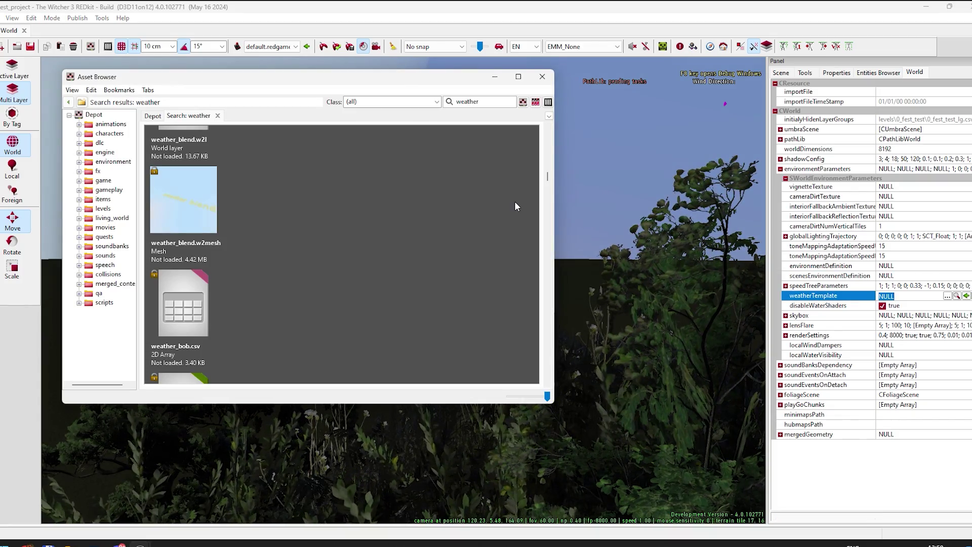
Filter the Asset Browser to the CEnvironmentDefinition class and search for weather
{"action": "left_click", "coordinate": [437, 102]}
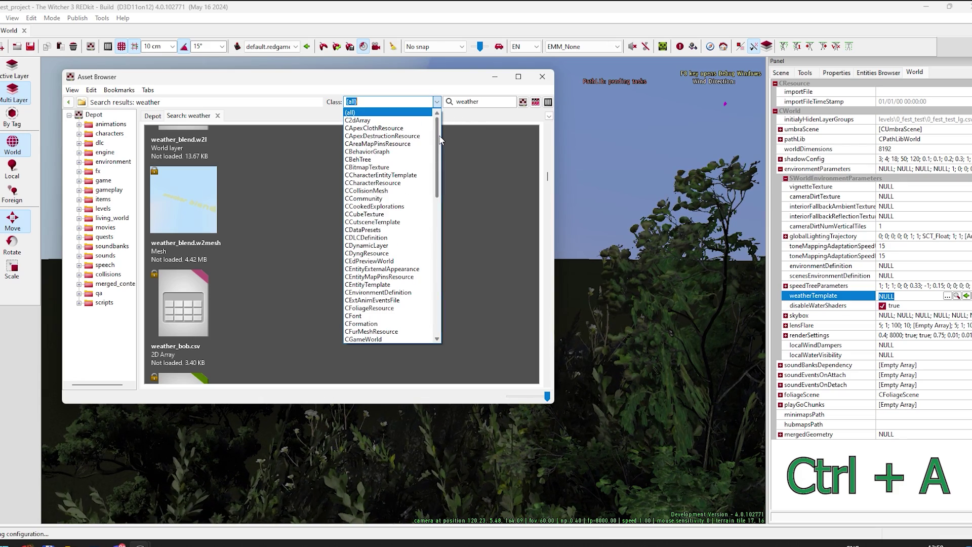
{"action": "scroll", "coordinate": [439, 152], "scroll_direction": "down", "scroll_amount": 2}
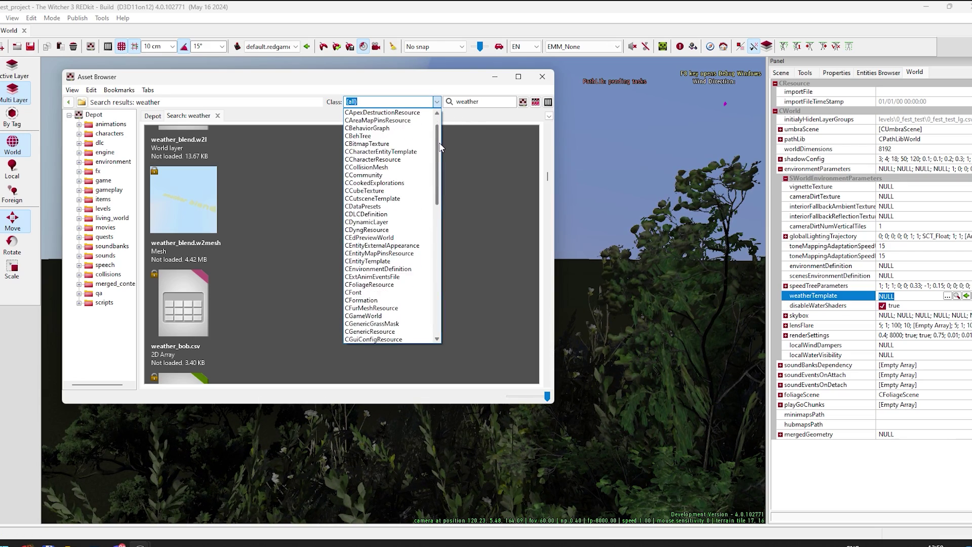
{"action": "left_click", "coordinate": [410, 254]}
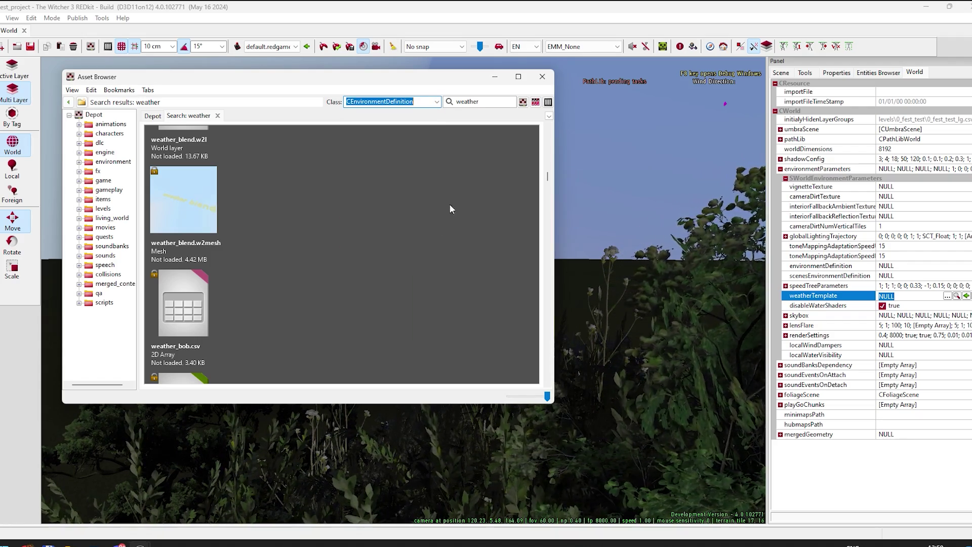
{"action": "left_click", "coordinate": [455, 191]}
{"action": "left_click", "coordinate": [483, 101]}
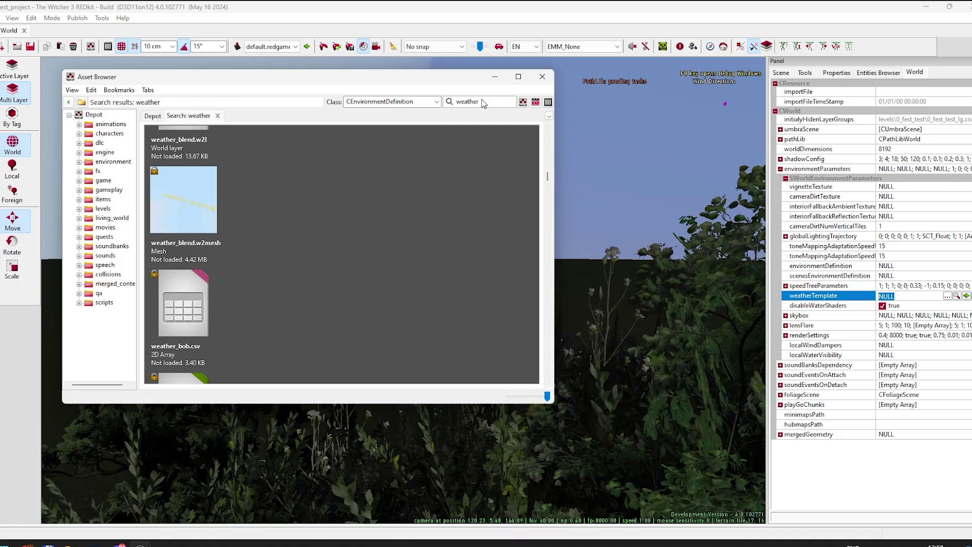
{"action": "key", "text": "Return"}
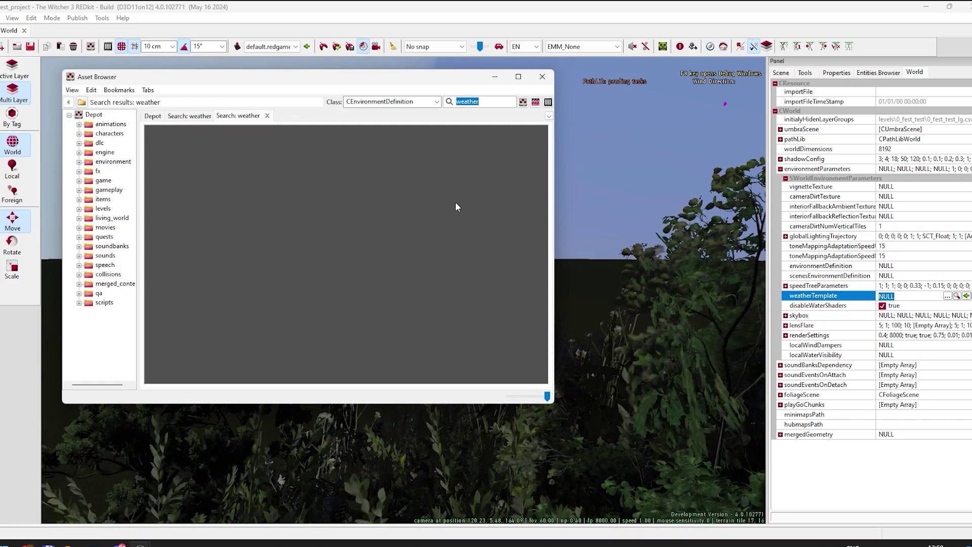
Search for bob and assign sunny_bob_v4_fog_trans.env as the world's environmentDefinition
{"action": "type", "text": "bob"}
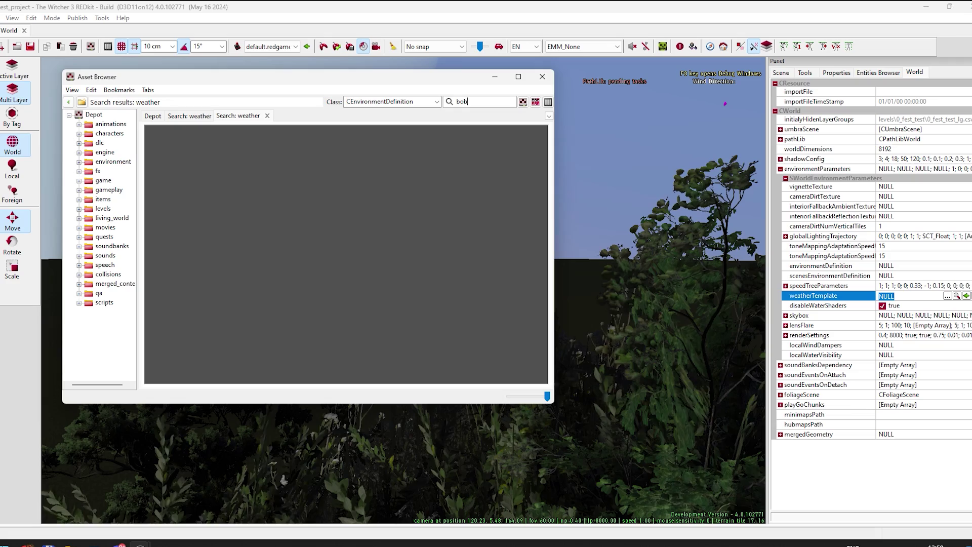
{"action": "key", "text": "Return"}
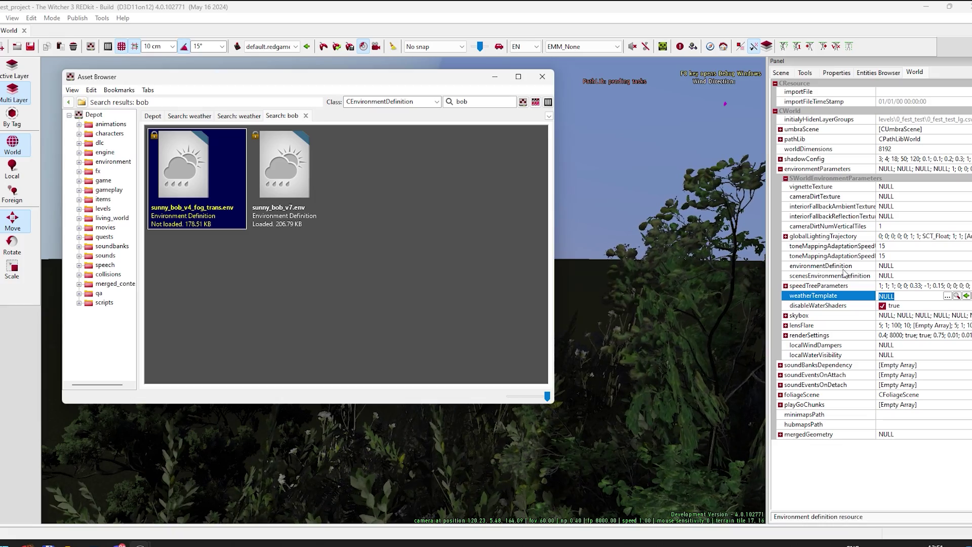
{"action": "left_click", "coordinate": [951, 267]}
{"action": "left_click", "coordinate": [966, 266]}
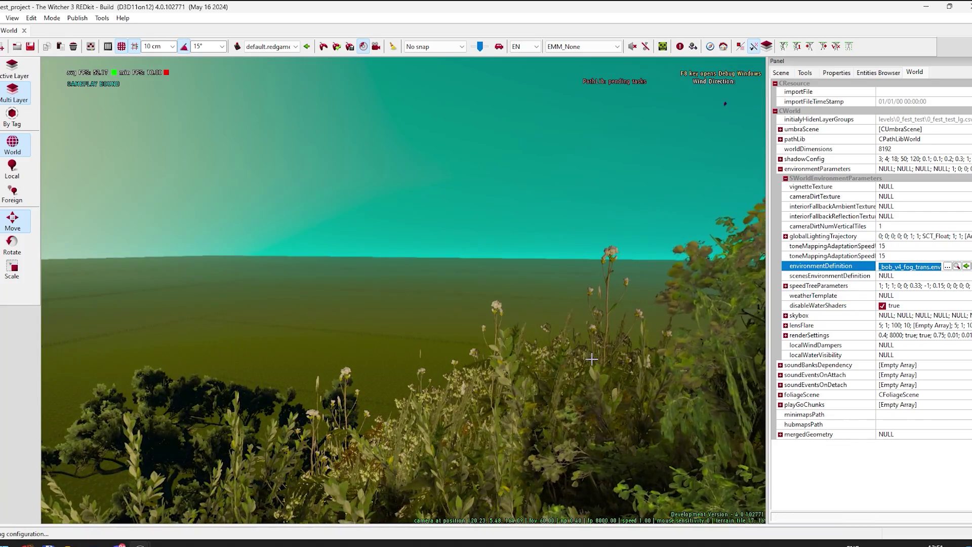
Bring the Asset Browser back with the bob environment definition results
{"action": "mouse_move", "coordinate": [194, 539]}
{"action": "left_click", "coordinate": [199, 501]}
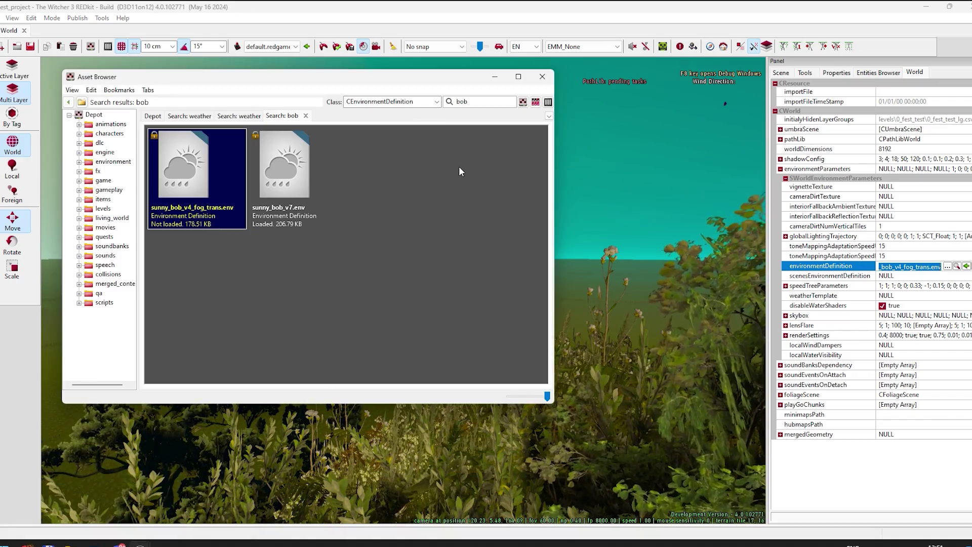